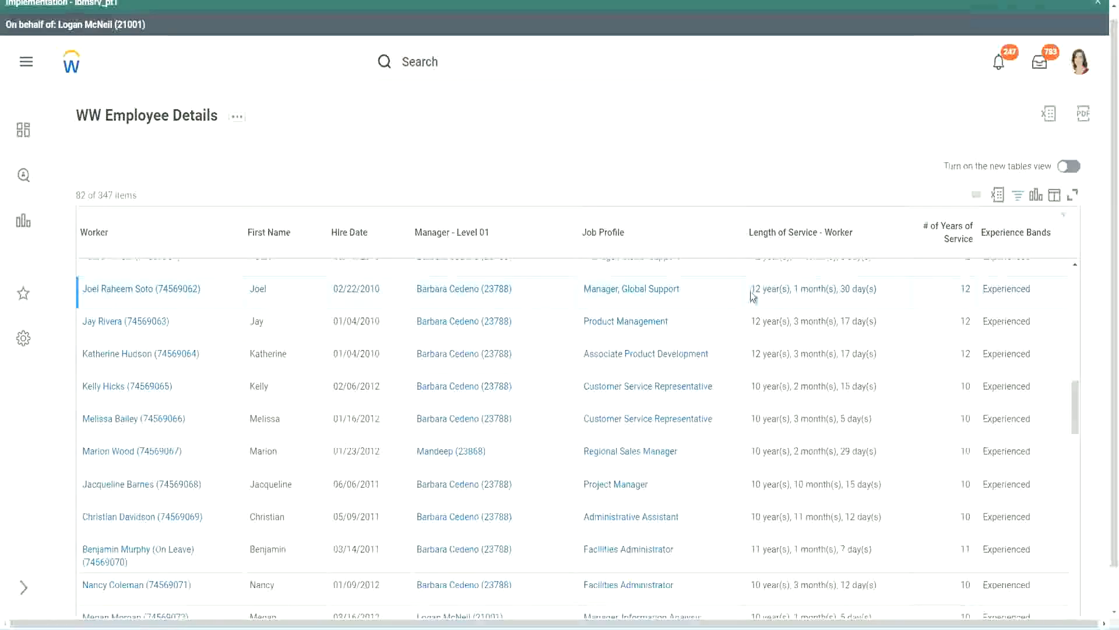
- Compare the Manager, Global Support worker's length of service with the # of Years of Service value
drag(751, 296, 757, 296)
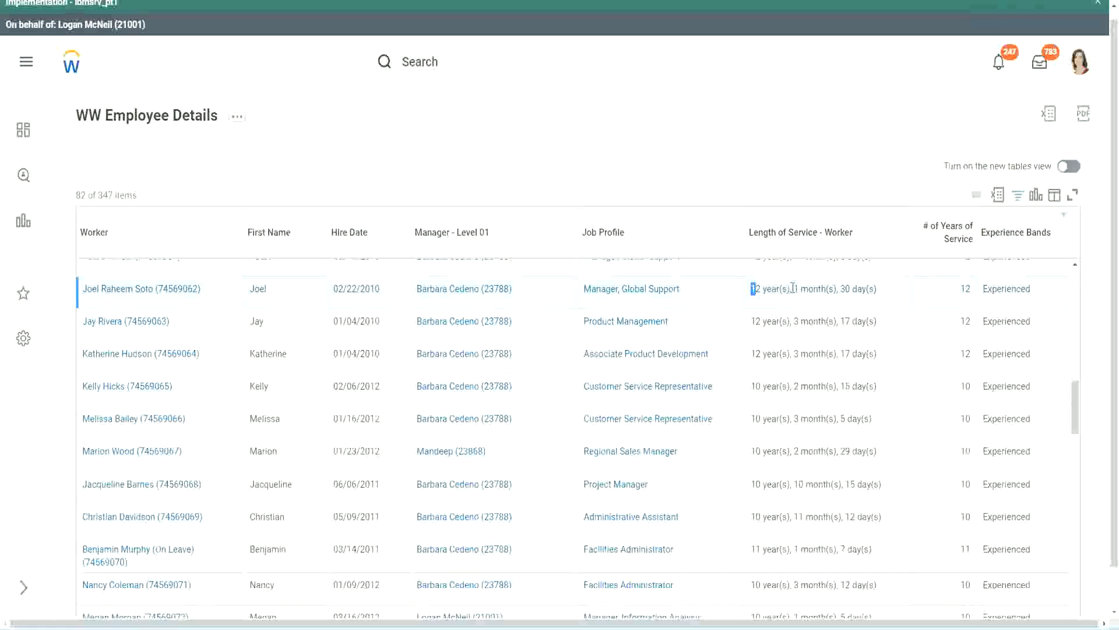
click(772, 294)
drag(749, 290, 789, 288)
double_click(796, 289)
double_click(848, 289)
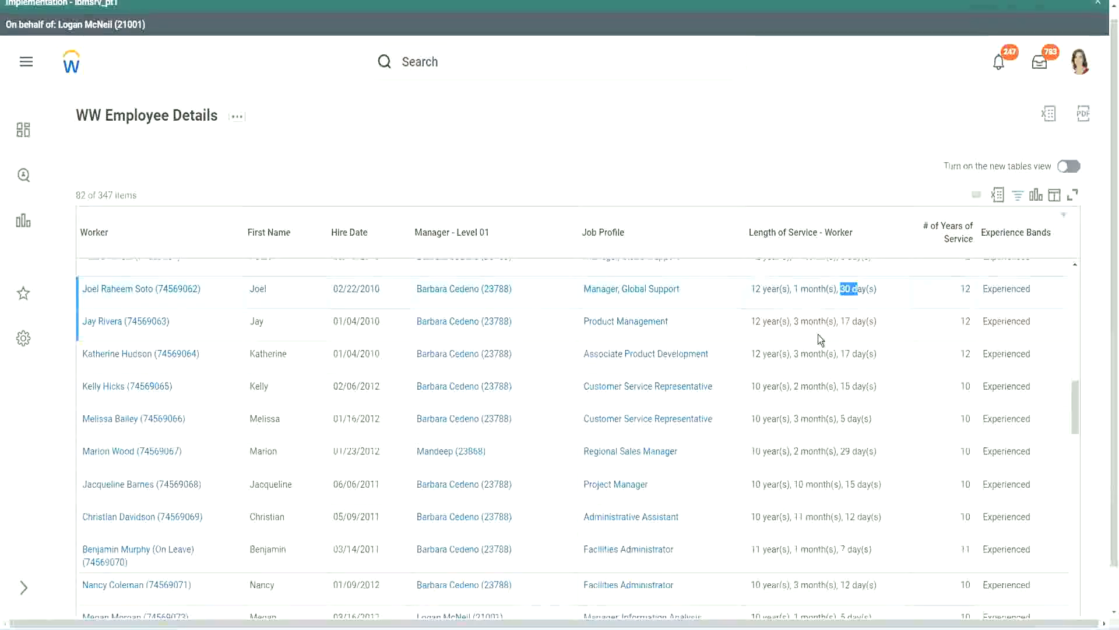
double_click(965, 289)
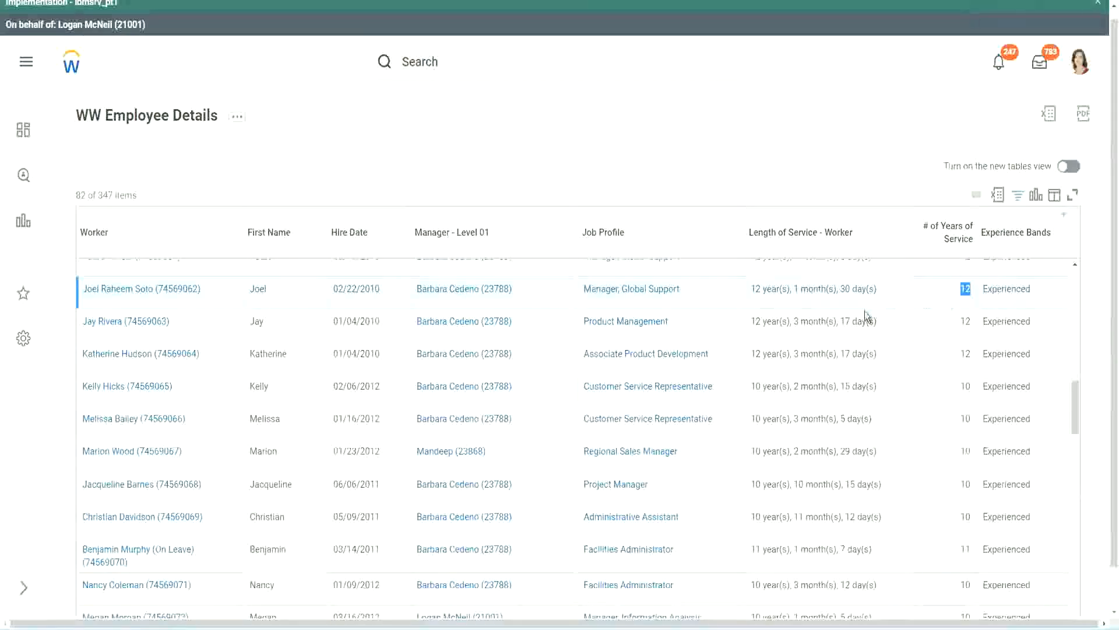
- Examine the years, months and days of service in the Administrative Assistant row against its # of Years of Service
click(774, 517)
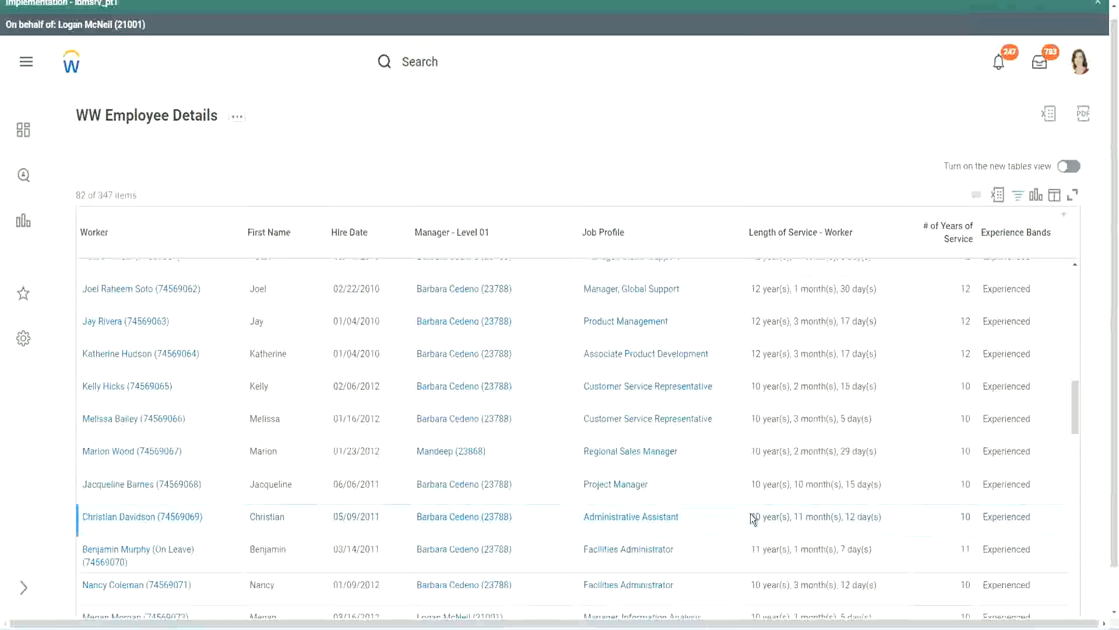
double_click(797, 516)
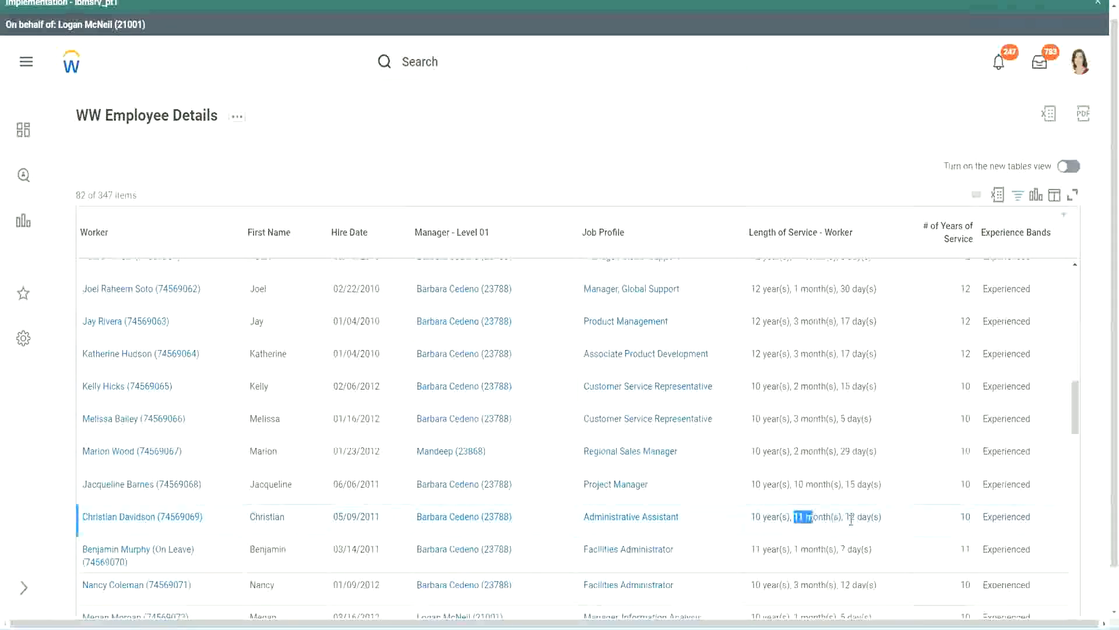
drag(851, 516, 855, 516)
click(869, 516)
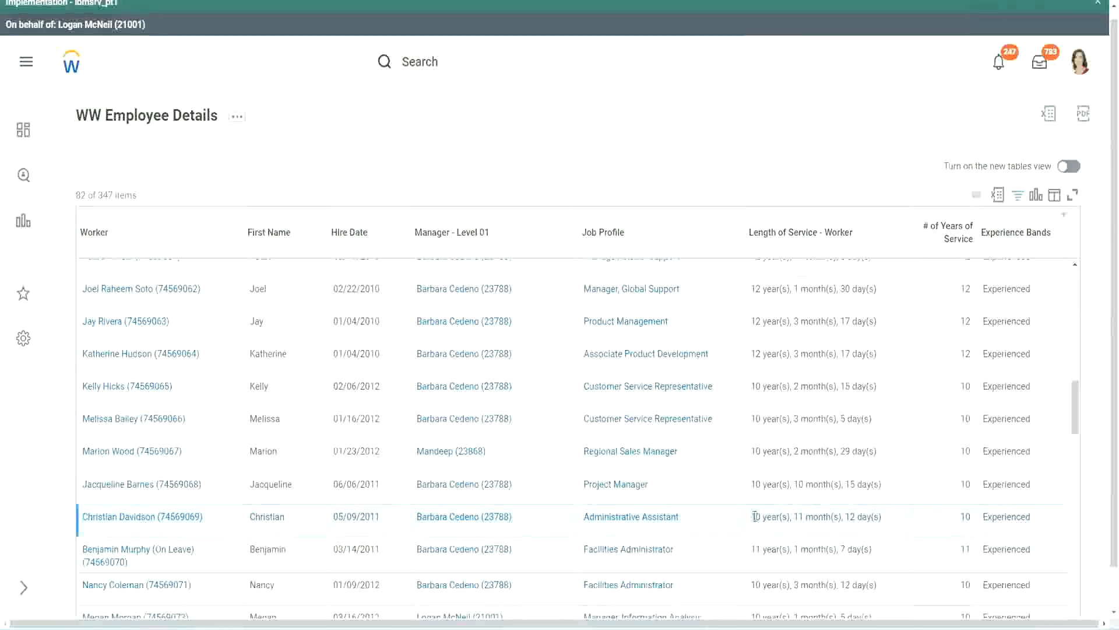
double_click(965, 516)
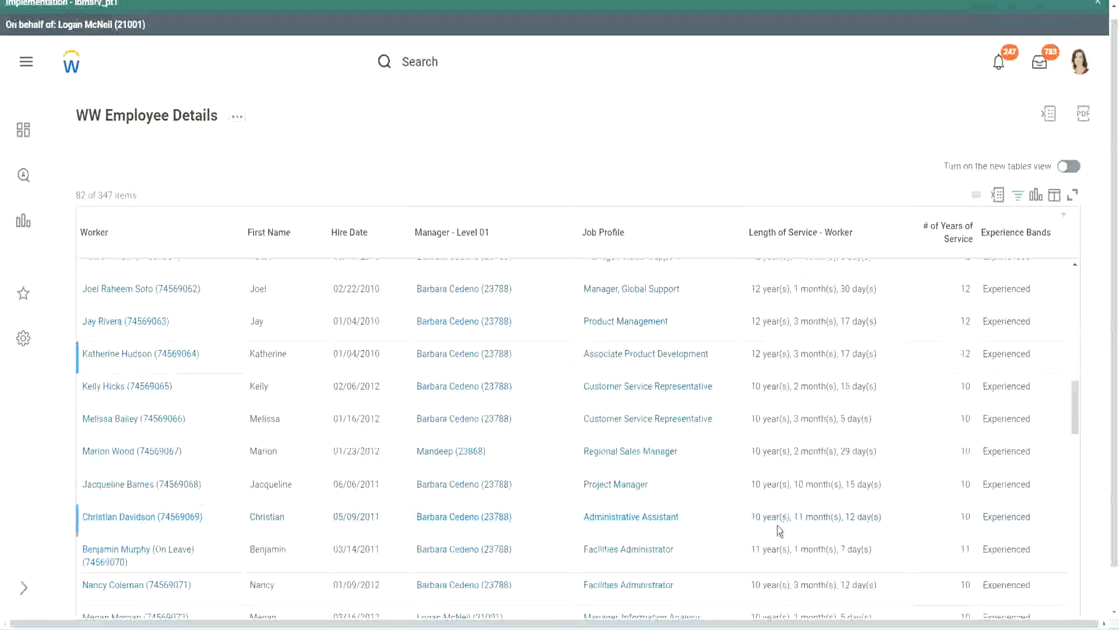
double_click(756, 517)
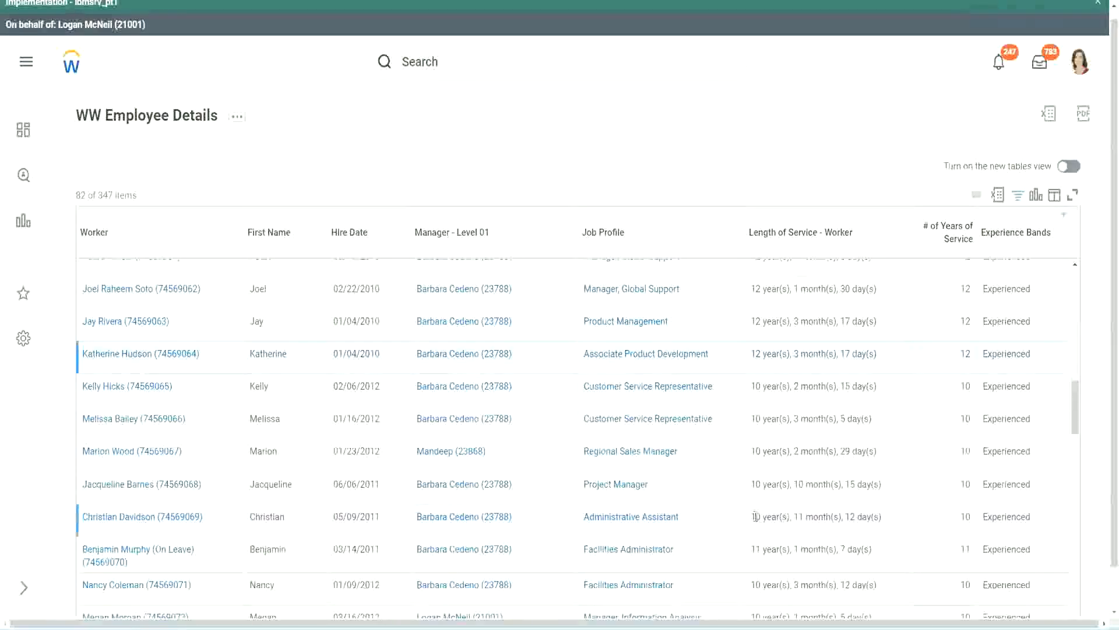
click(845, 513)
- Recheck how the length of service text converts to whole years in the Global Support manager and Administrative Assistant rows
drag(960, 286, 972, 289)
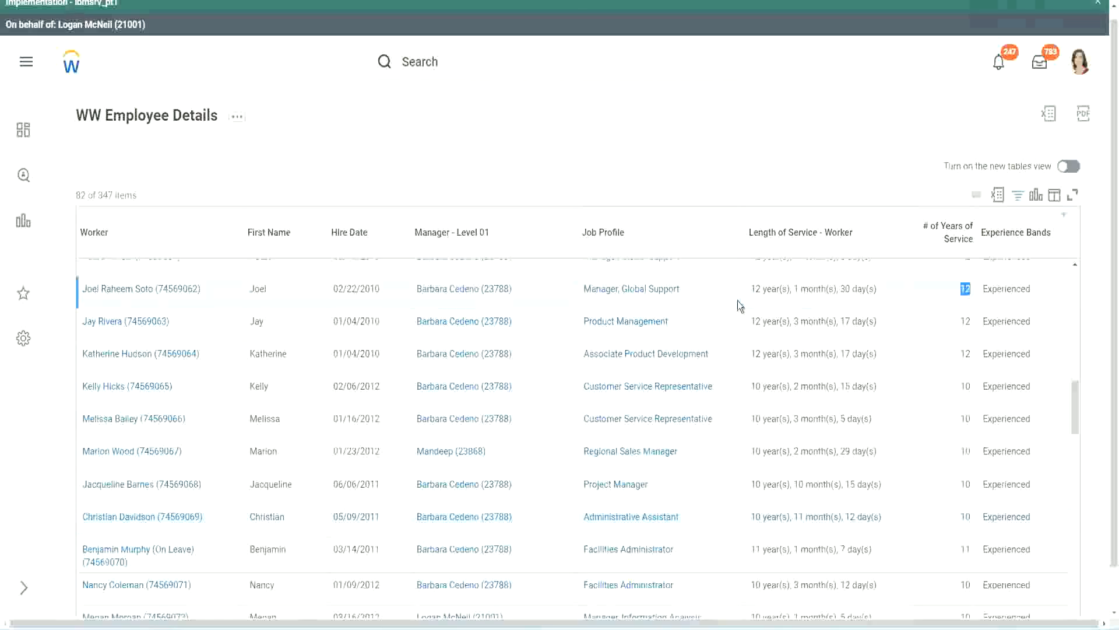
drag(751, 288, 892, 288)
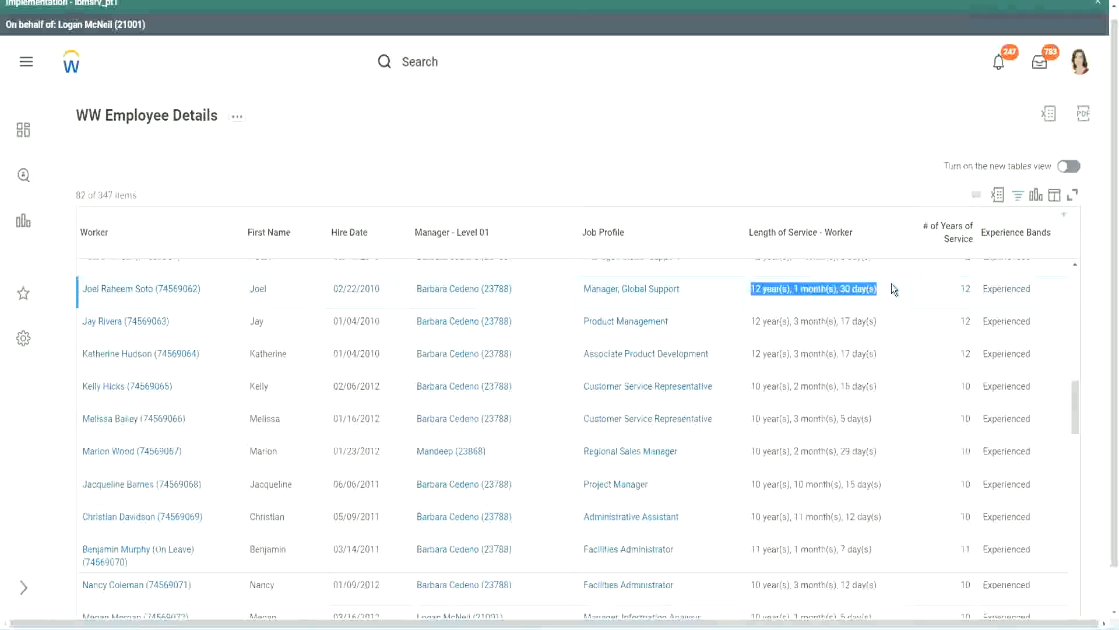
click(869, 515)
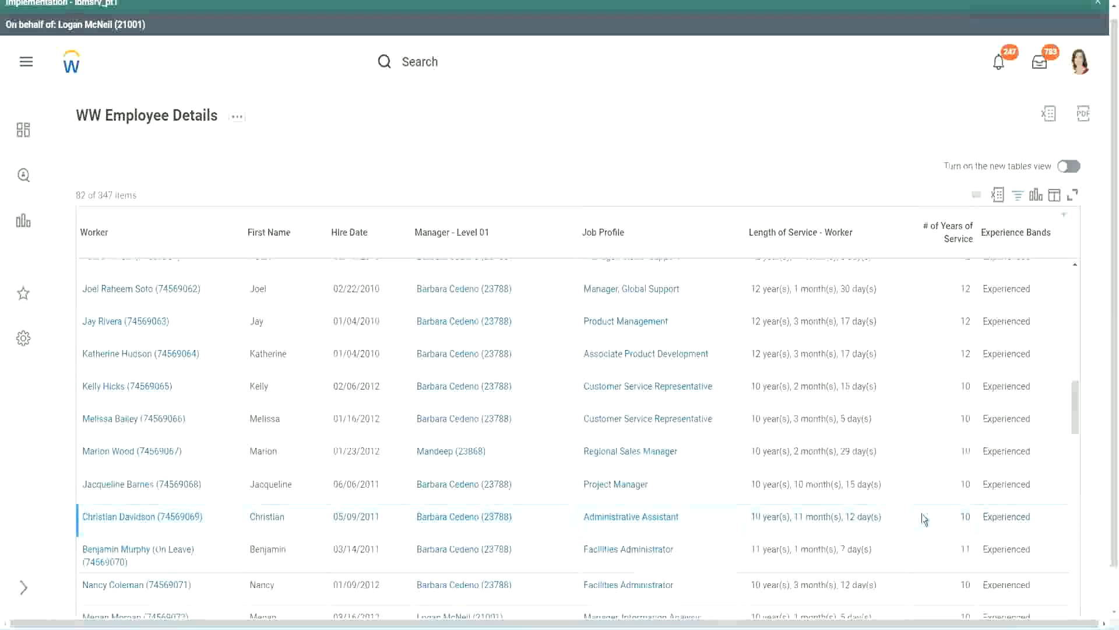
double_click(966, 516)
click(925, 520)
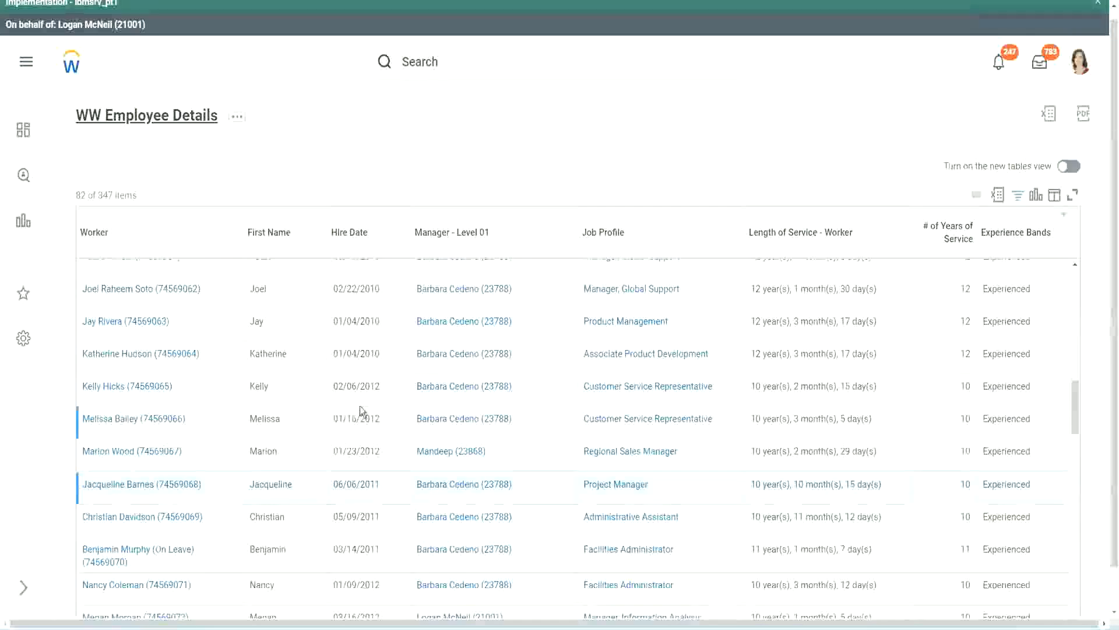
- Open the report's CF-WW-Eval Exp-Derive Experience Bands from Years of Service field in a new tab and examine its conditions and return values
scroll(362, 407, down, 4)
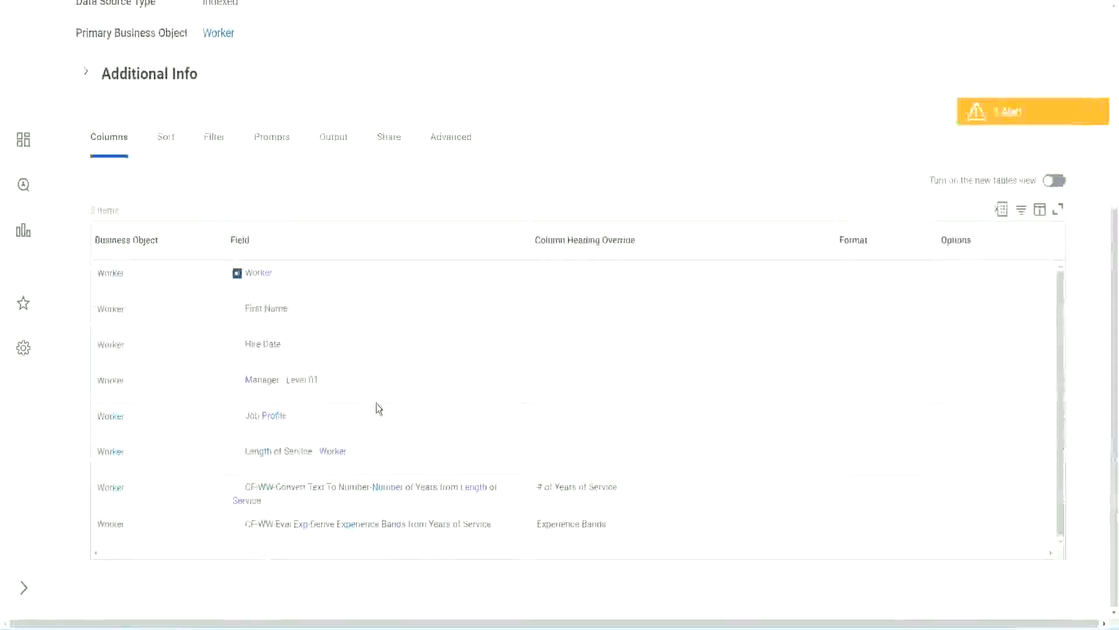
right_click(304, 527)
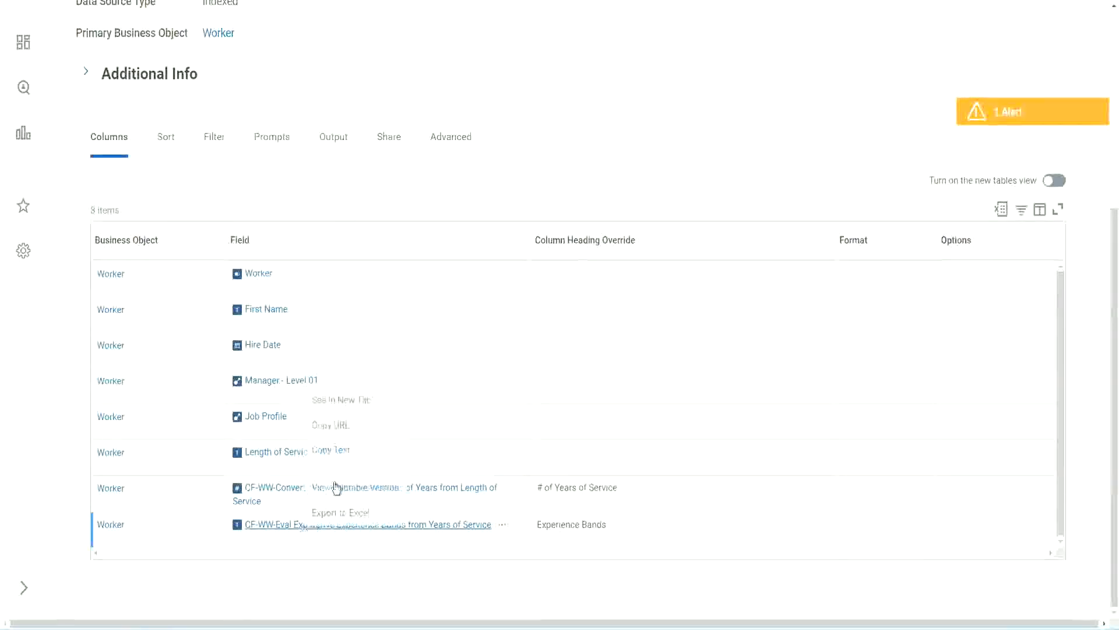
click(351, 397)
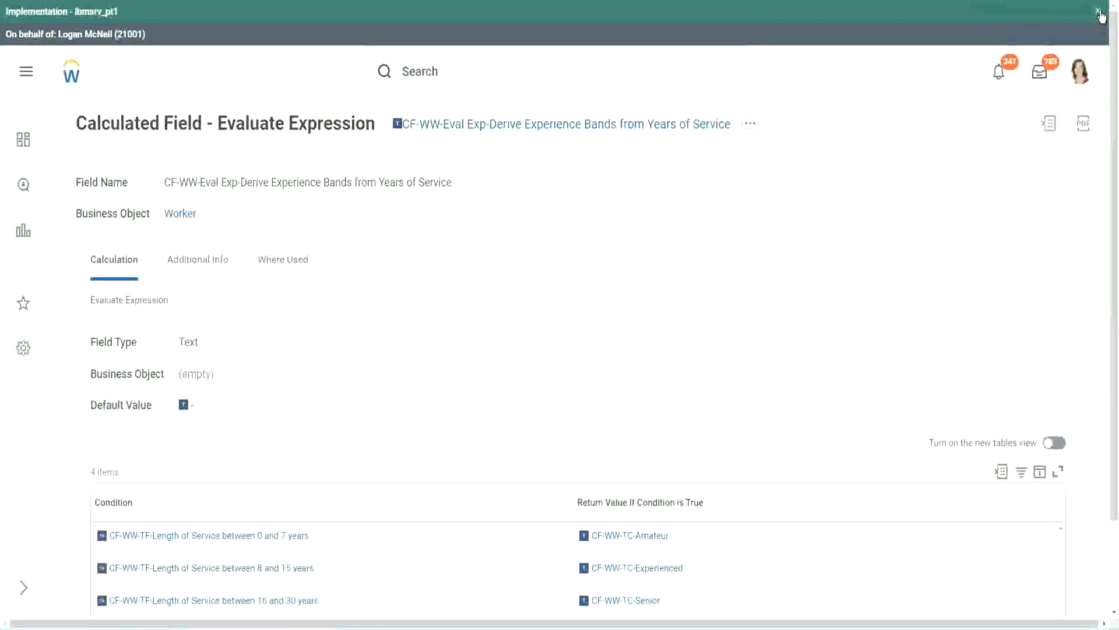
click(1099, 11)
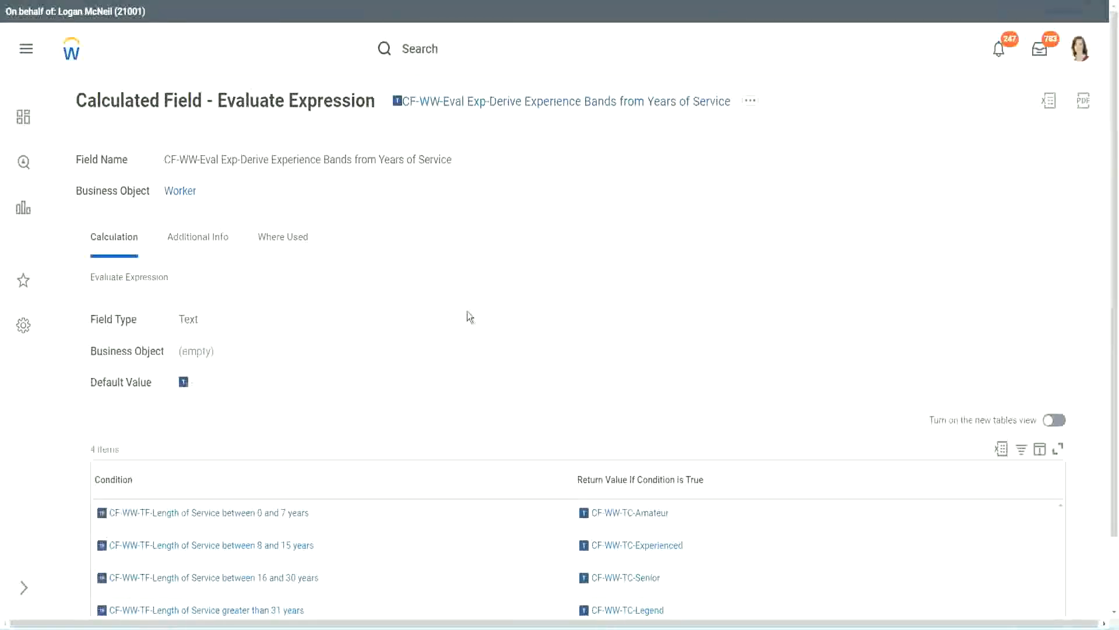
scroll(468, 313, down, 1)
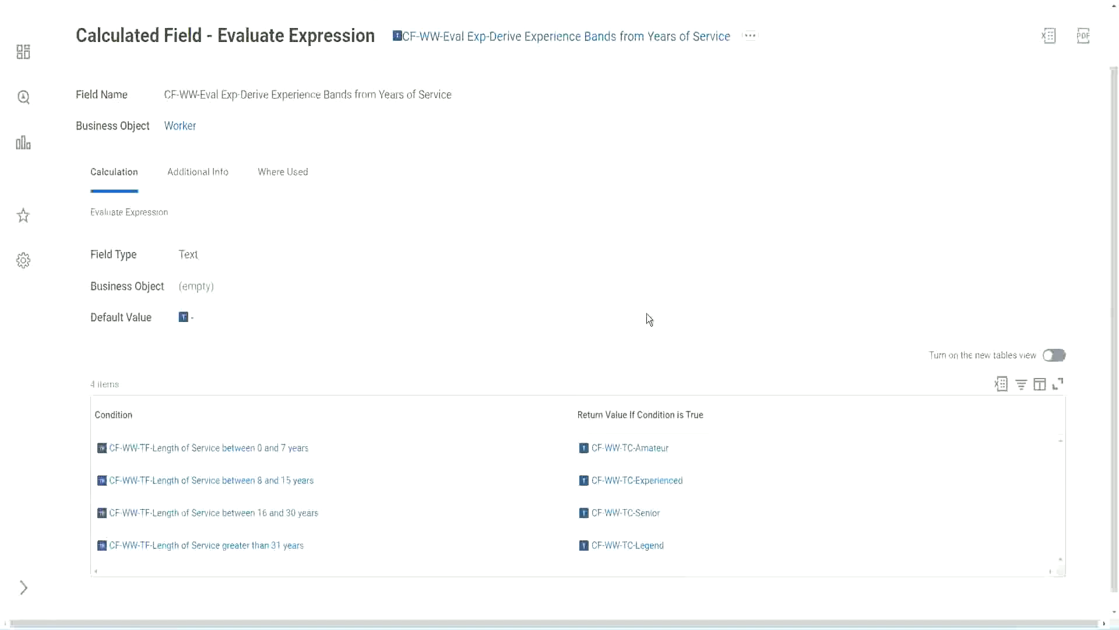
- Copy the name of the CF-WW-Eval Exp-Derive Experience Bands from Years of Service calculated field as text
click(507, 411)
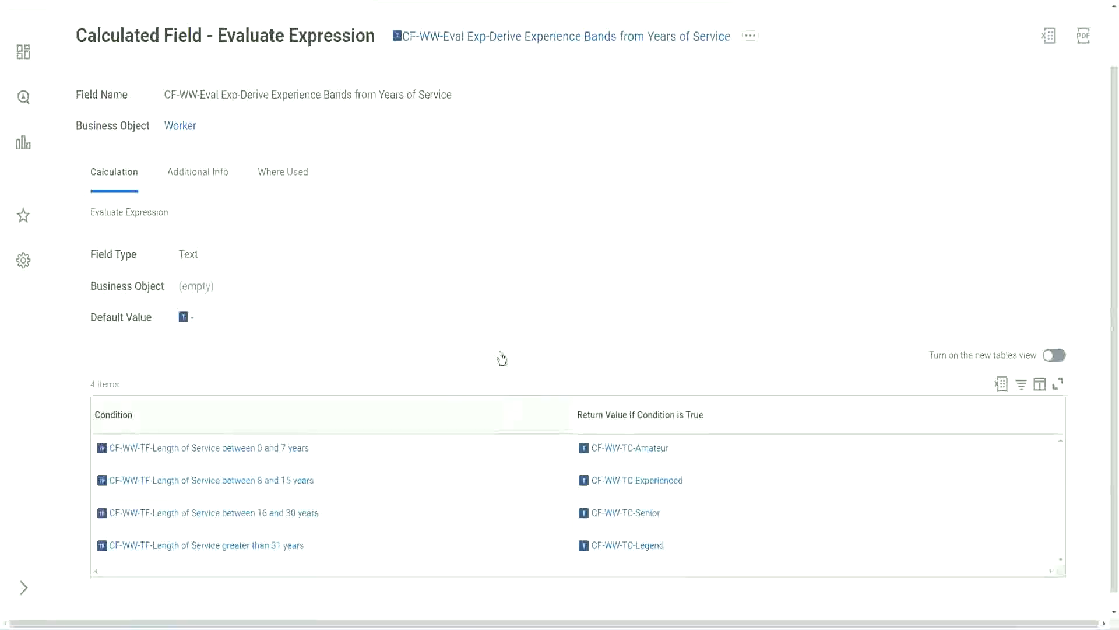
click(500, 269)
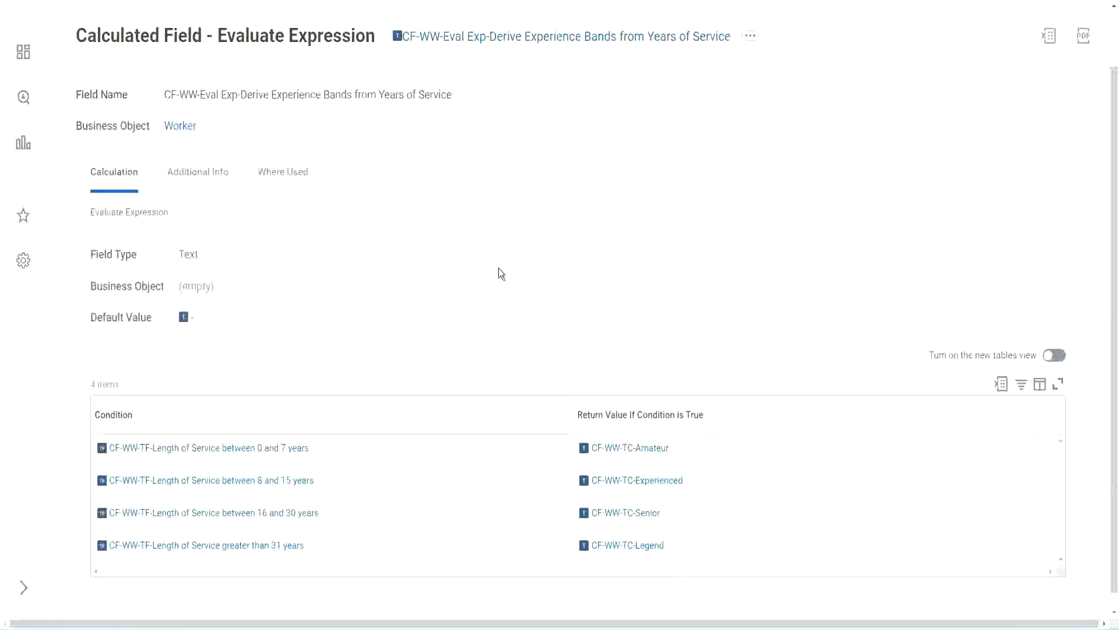
right_click(494, 46)
click(394, 286)
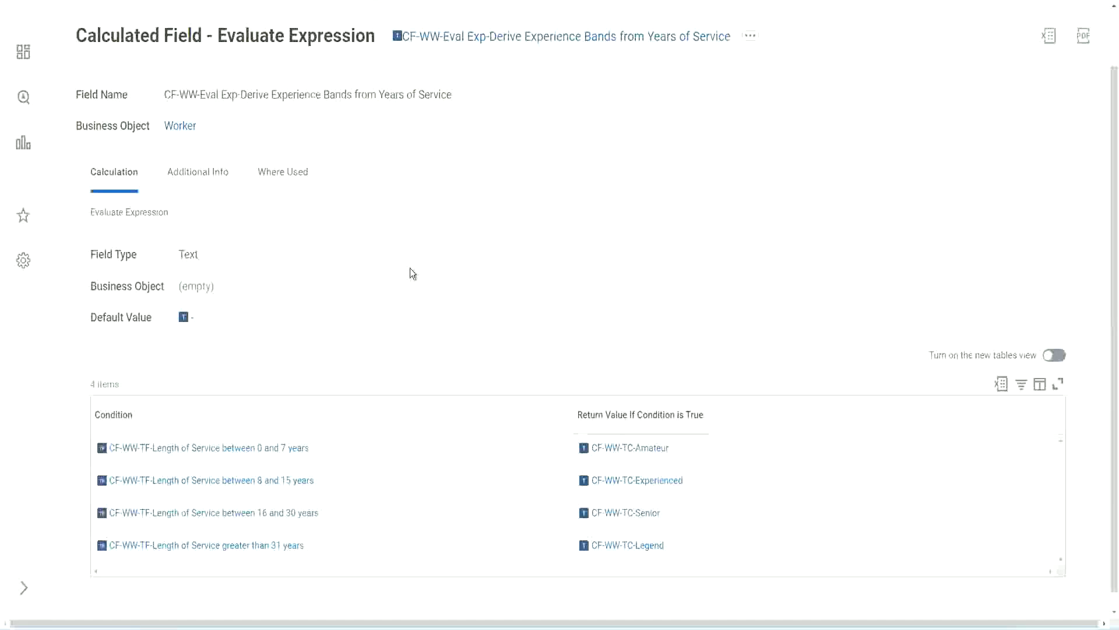
- From the WW Employee Details report definition, search for "create cal field" and open the Create Calculated Field task
scroll(435, 231, up, 1)
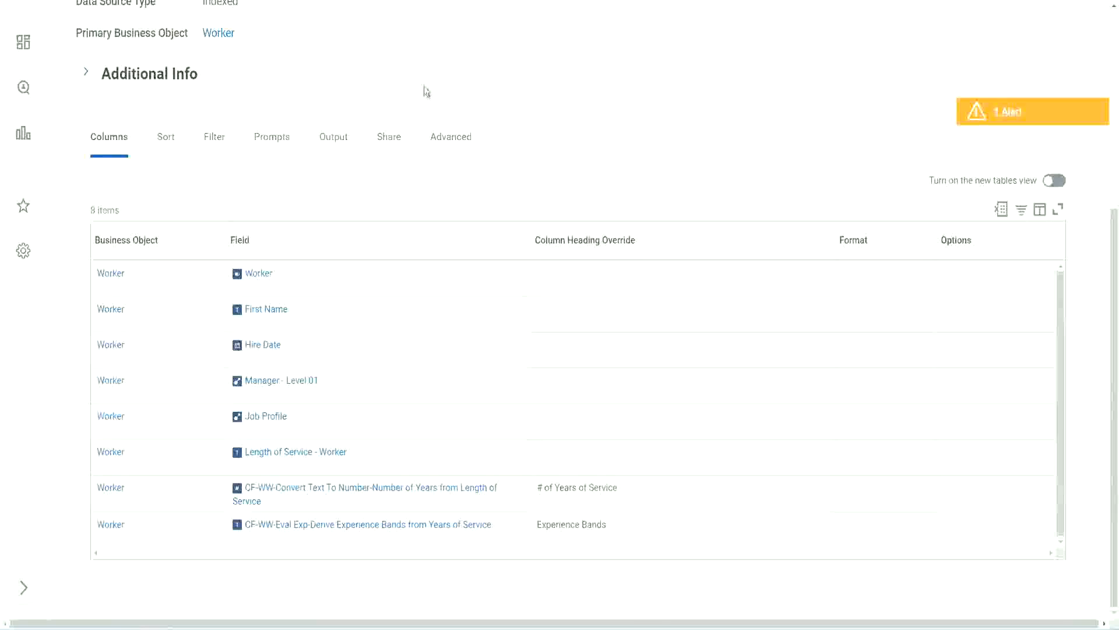
scroll(425, 93, up, 5)
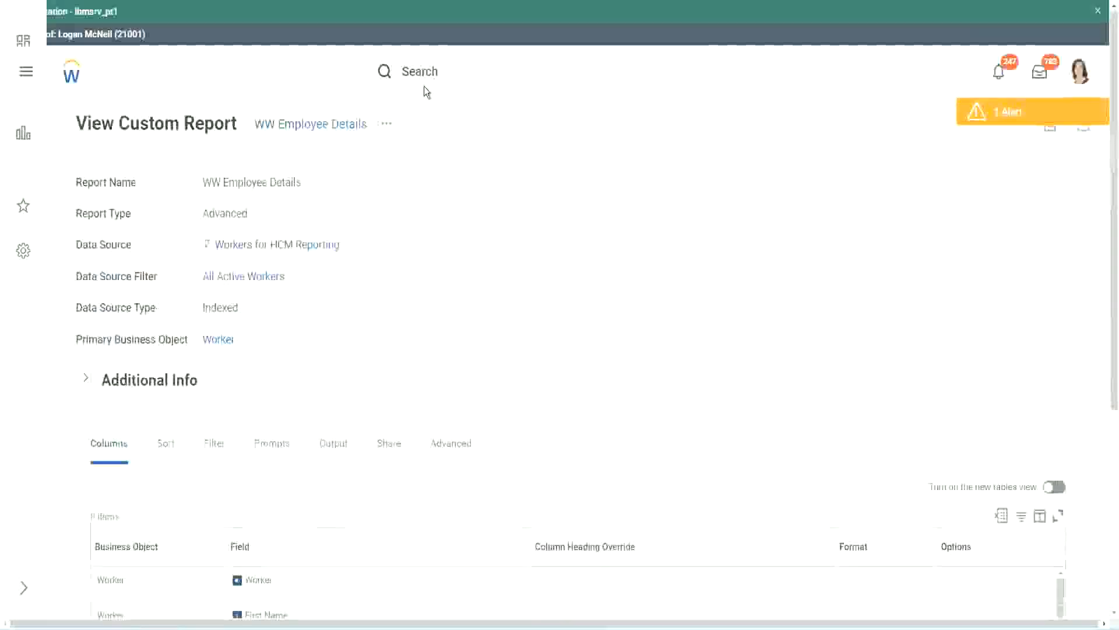
click(455, 70)
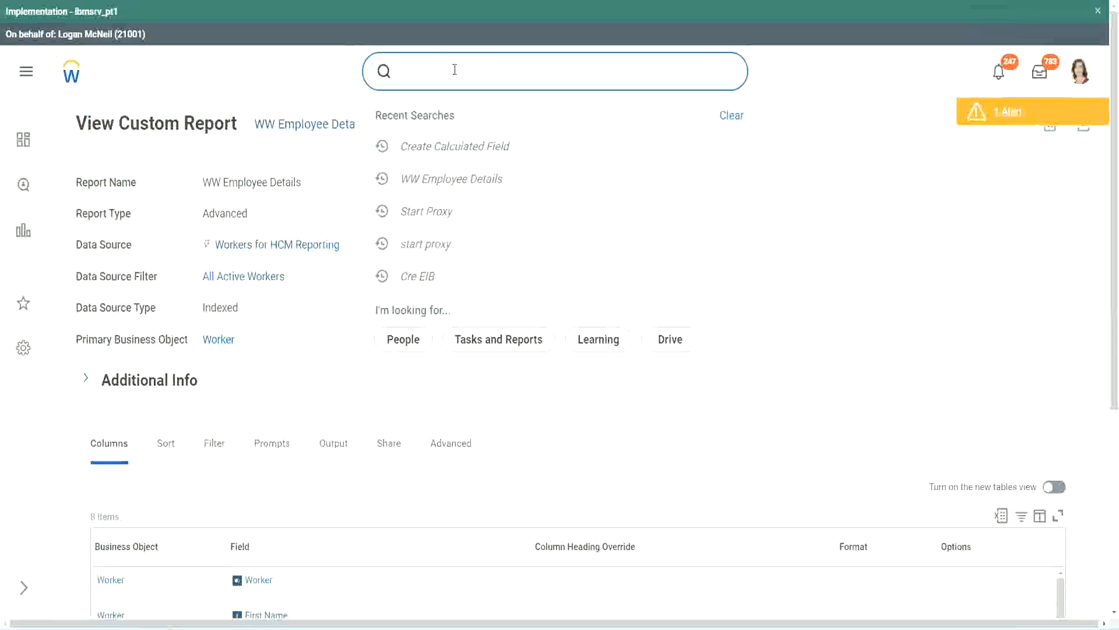
text(create cal field)
click(471, 121)
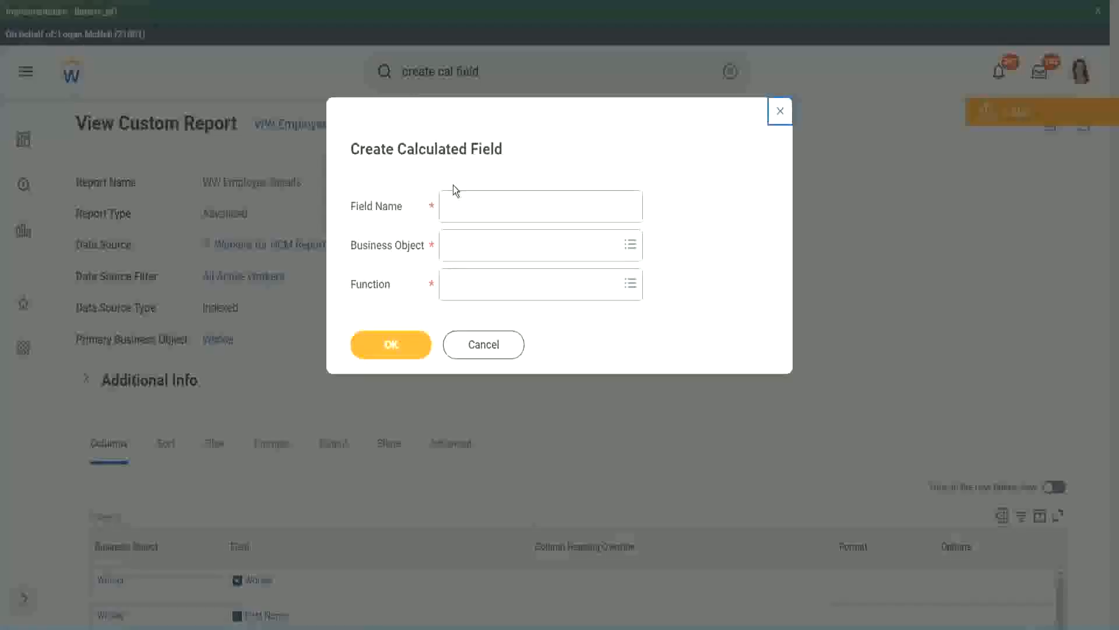
- Fill the new calculated field's Field Name with the copied name CF-WW-Eval Exp-Derive Experience Bands from Years of Service
click(473, 207)
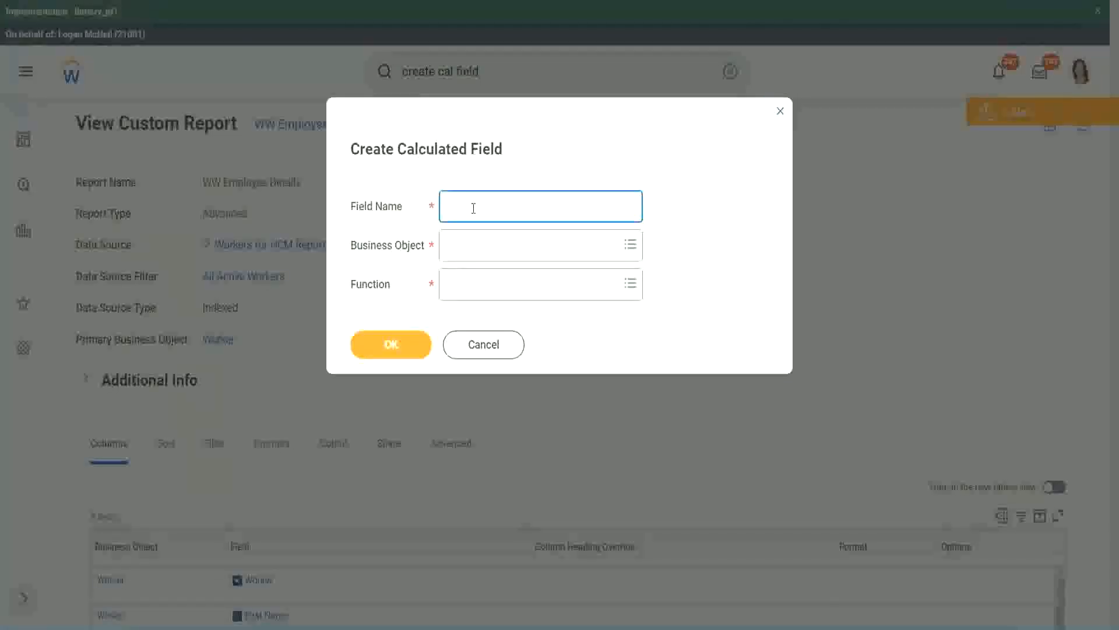
key(ctrl+v)
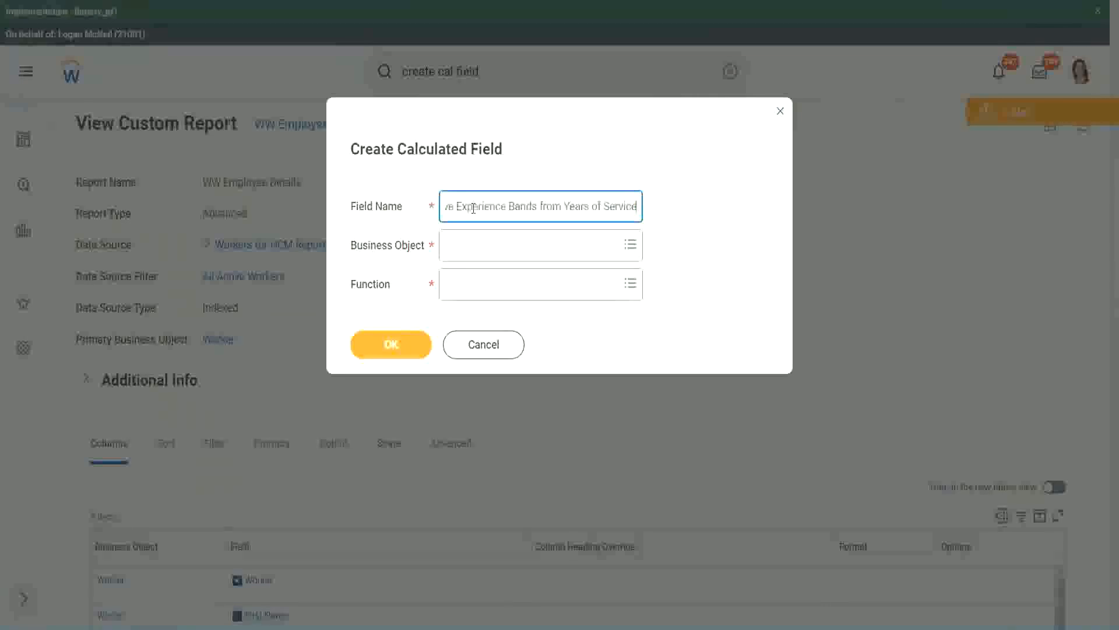
drag(504, 206, 411, 191)
click(506, 207)
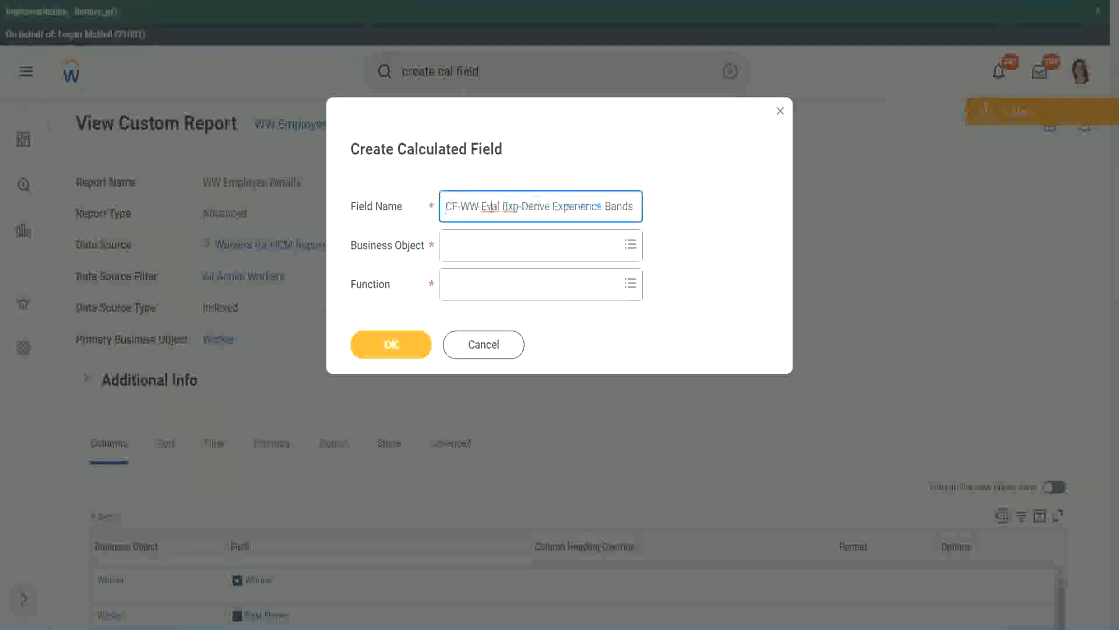
- Insert the word "Bands" after "Exp" in the new calculated field's name, with a capital B
double_click(509, 206)
key(Right)
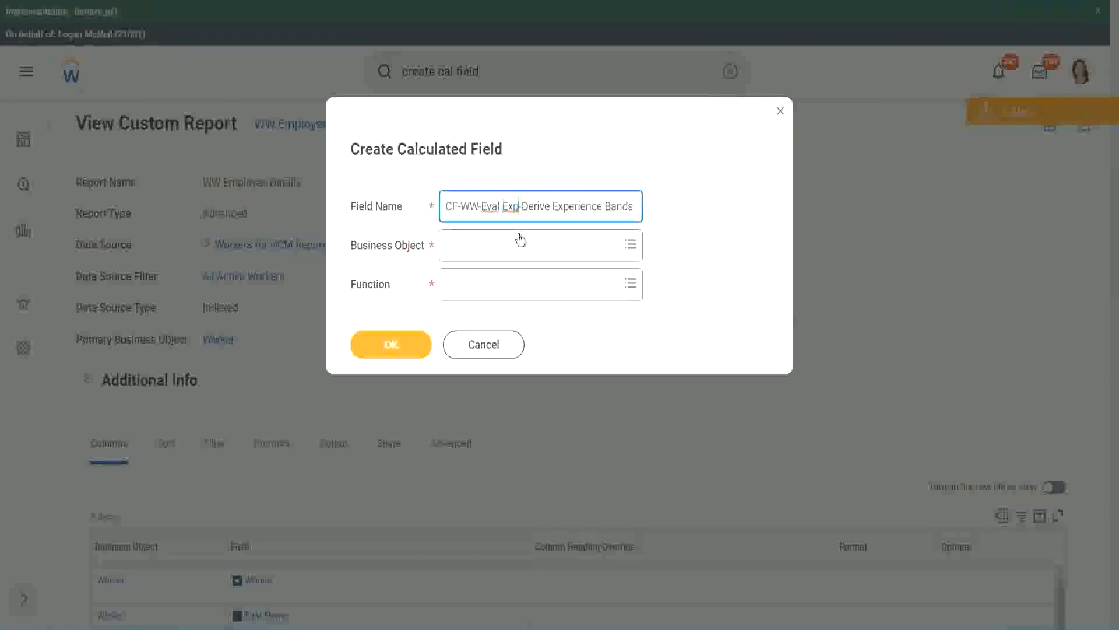
text(bands)
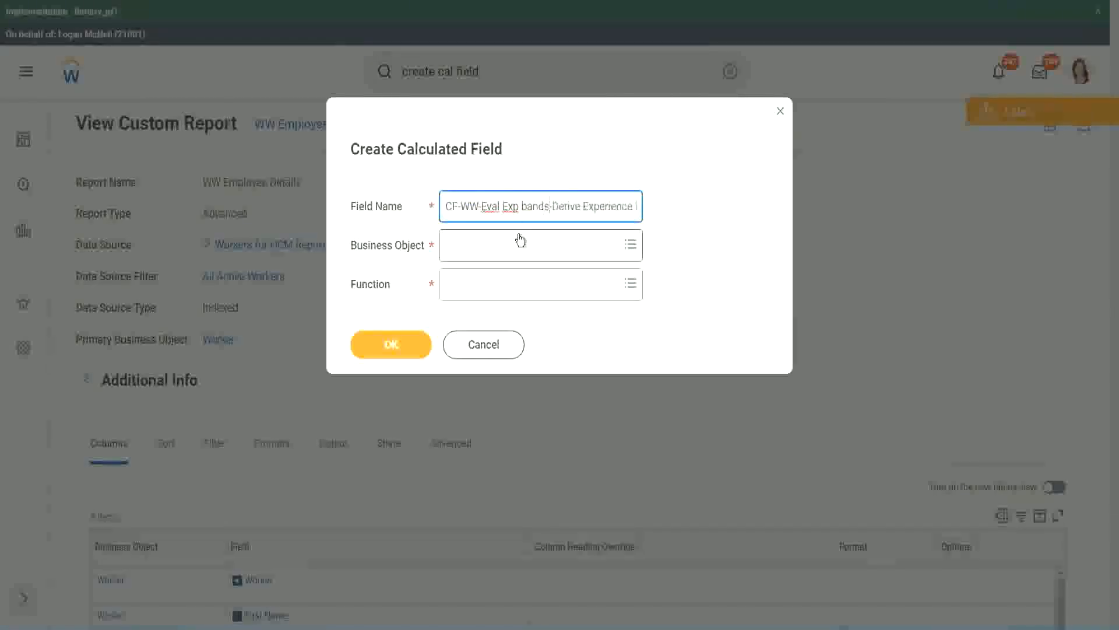
key(Left)
key(Left)
key(Left)
key(Left)
key(shift+Left)
text(B)
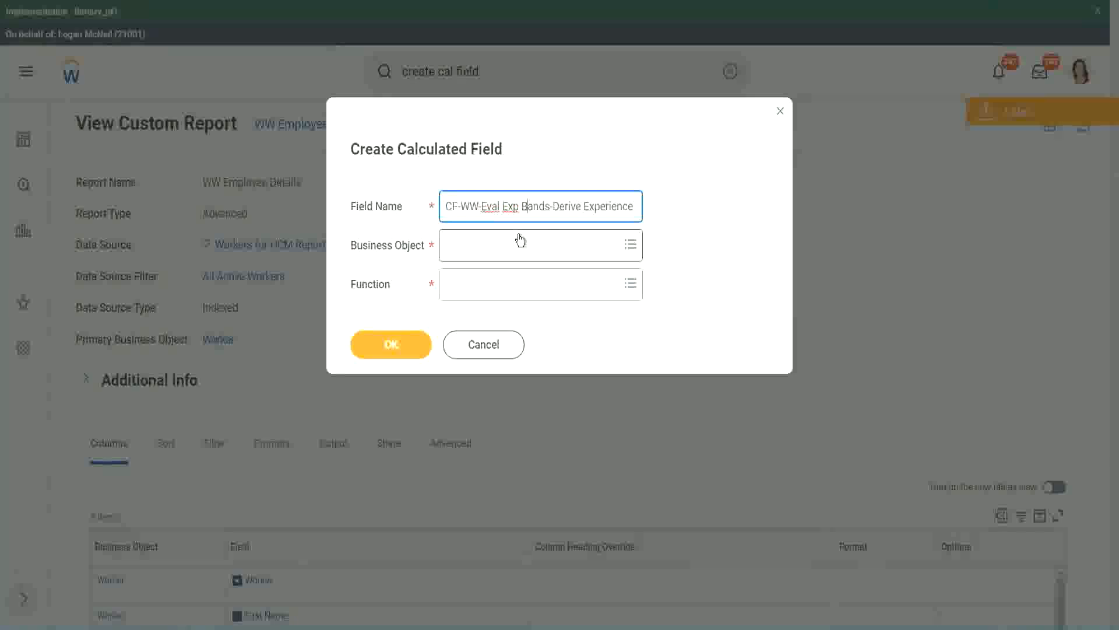
key(Right)
key(Right)
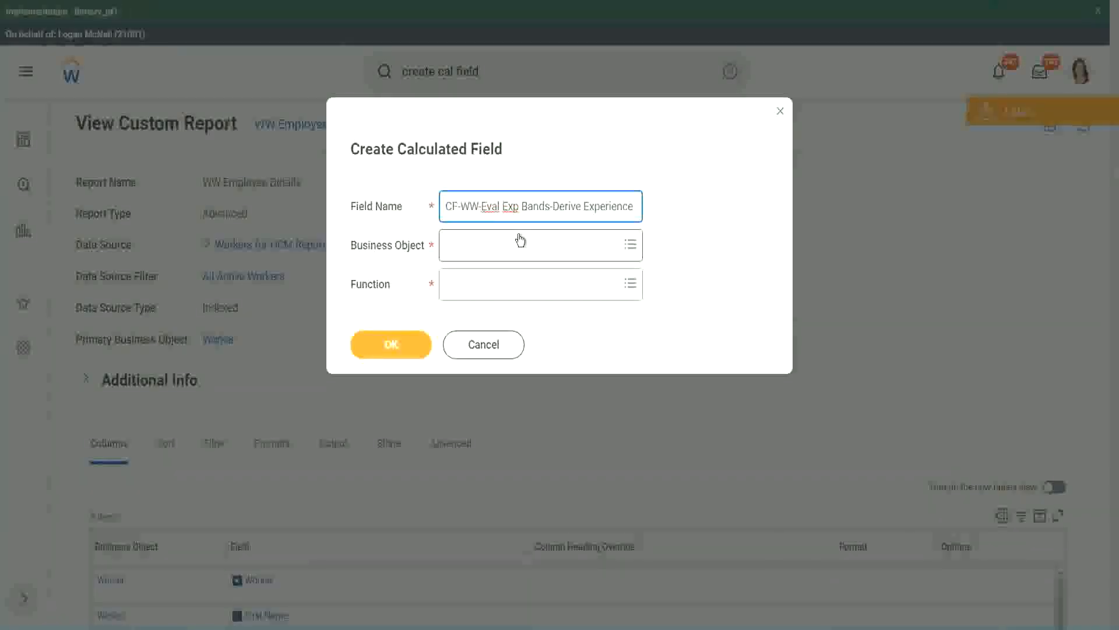
text(Band)
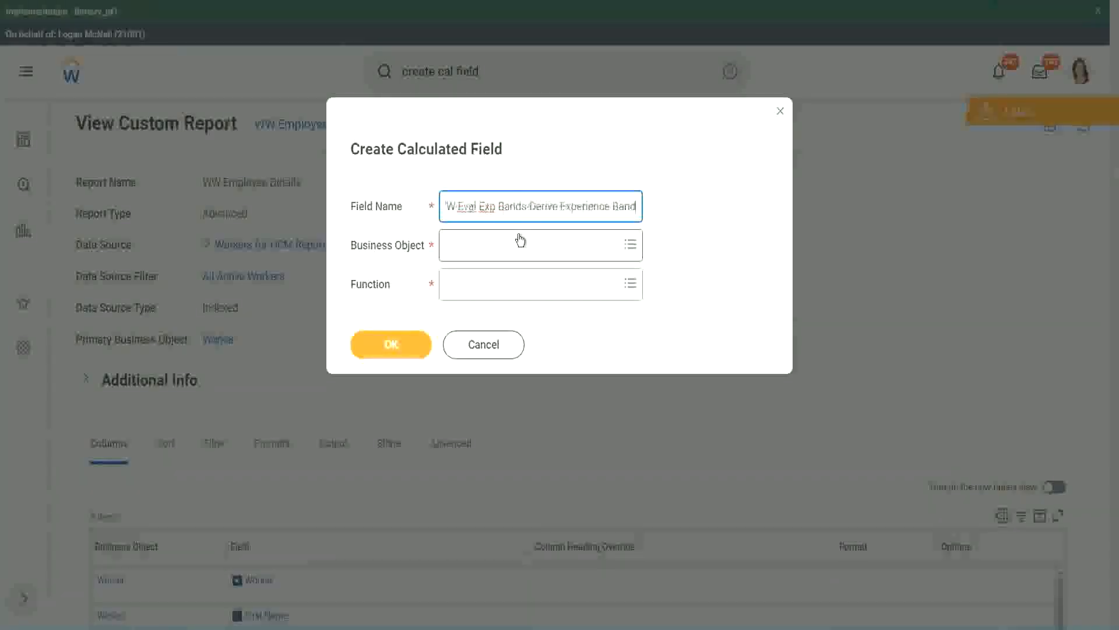
text(s from Years of)
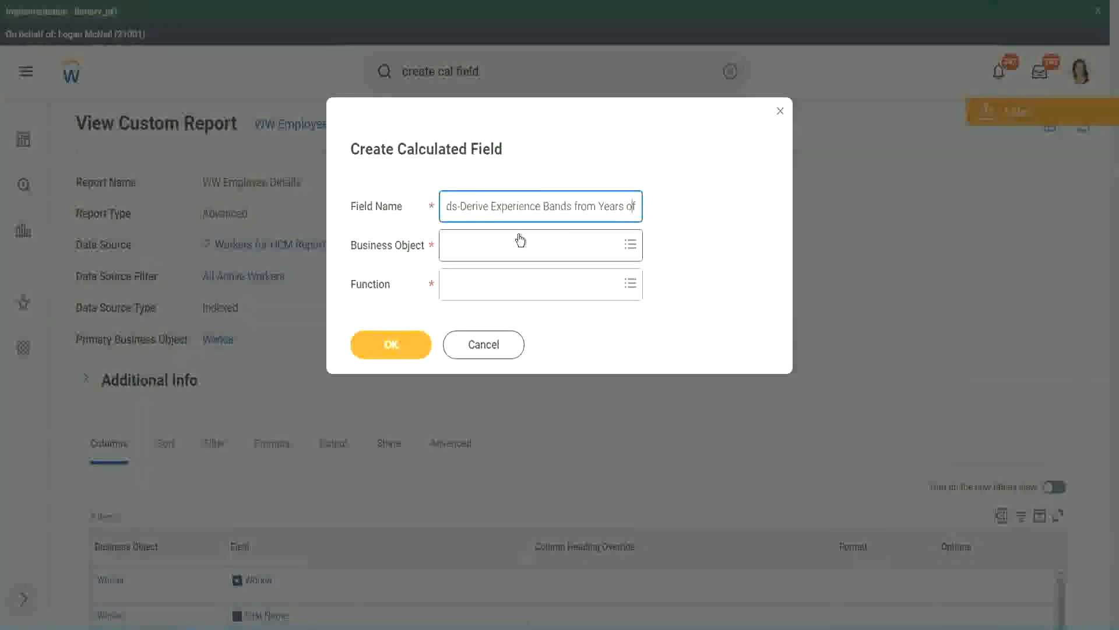
- Replace "Derive" with "Determine" in the new calculated field's name
key(Left)
key(Left)
key(Left)
key(Left)
key(Left)
key(Left)
key(Left)
key(Left)
key(Left)
key(Left)
key(Left)
key(Left)
key(Left)
key(Left)
key(Left)
key(Left)
key(Left)
key(Left)
key(Left)
key(Left)
key(shift+Left)
key(shift+Left)
key(shift+Left)
key(shift+Left)
key(shift+Left)
key(shift+Left)
text(Determine)
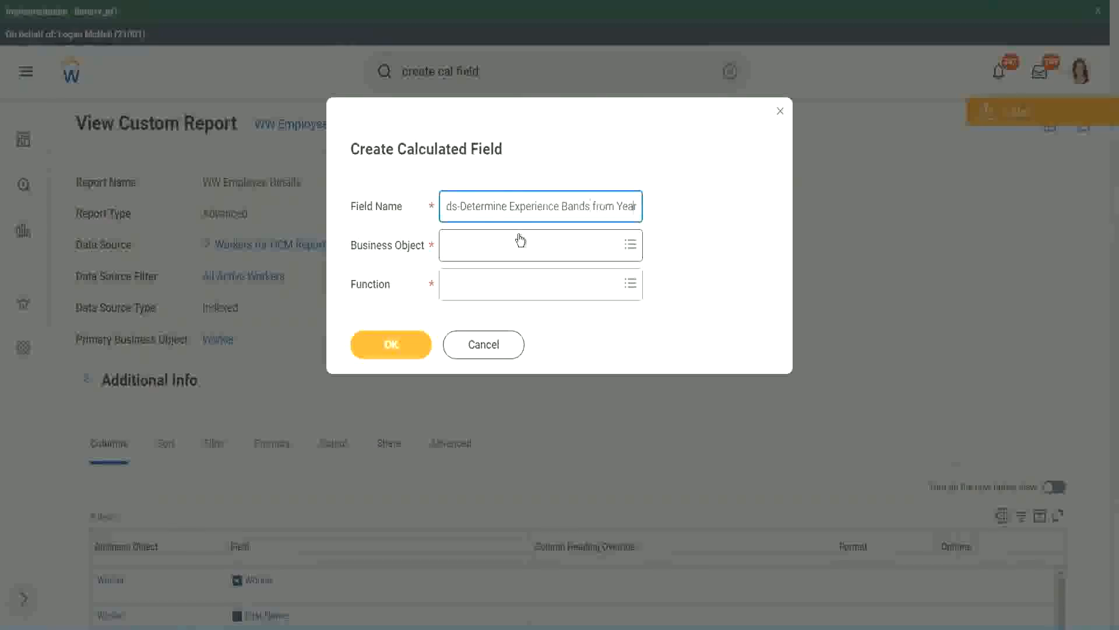
key(End)
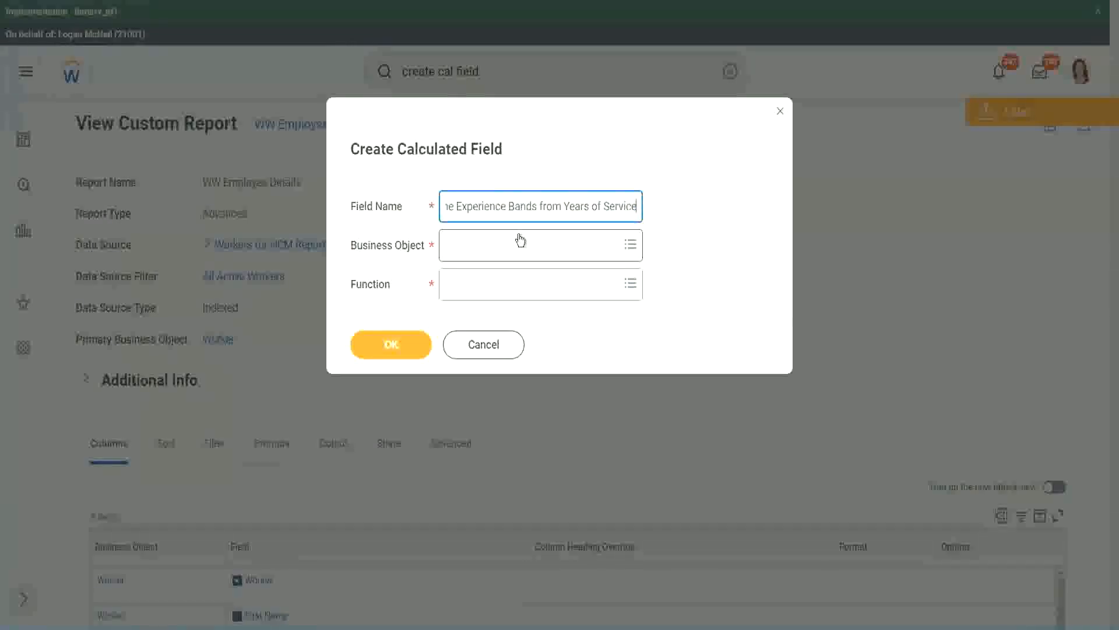
- Set the new calculated field's Business Object to Worker
click(498, 246)
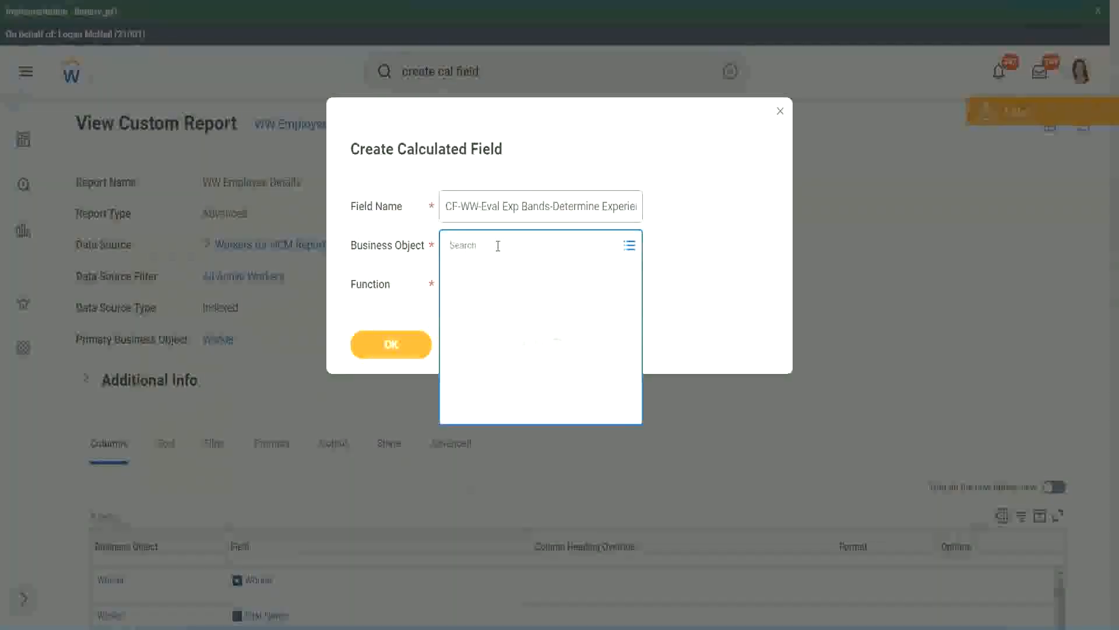
text(work)
key(Return)
text(er)
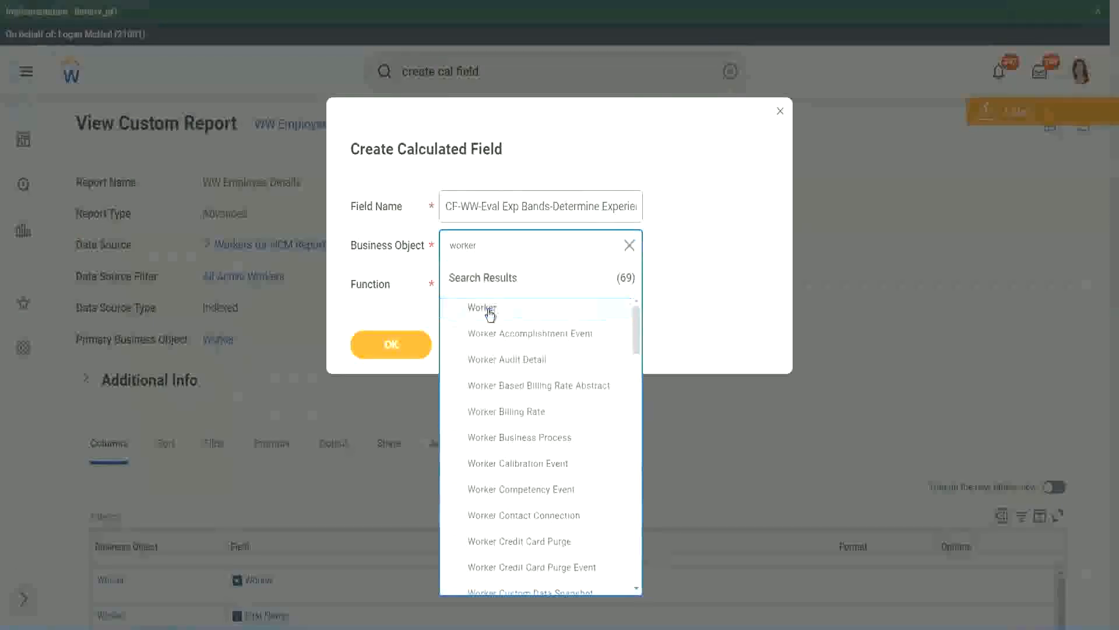
click(487, 309)
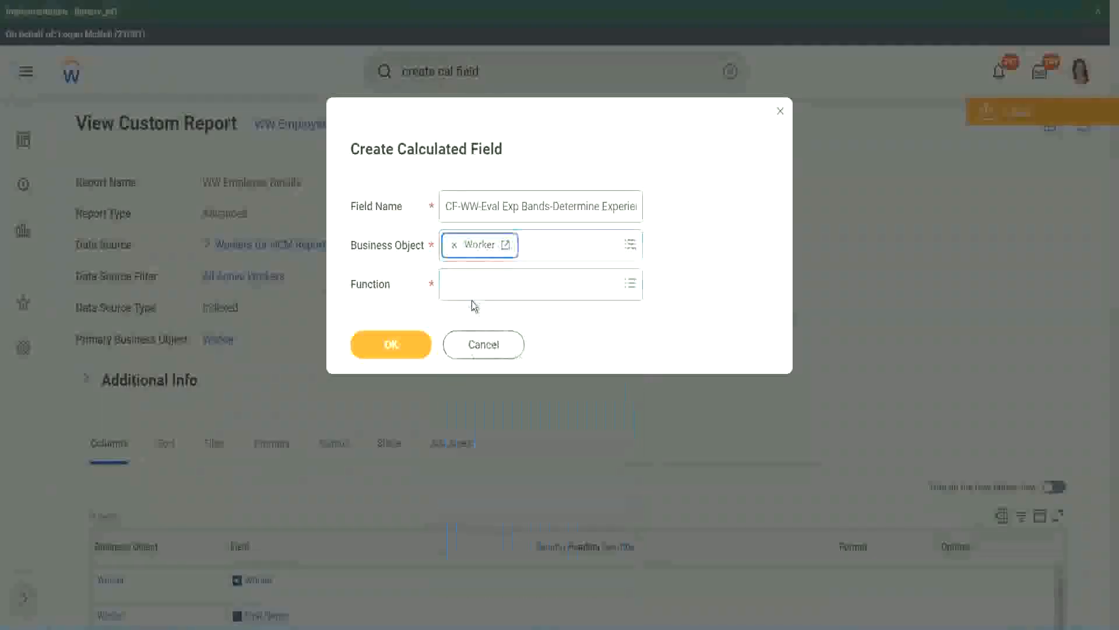
- Find "eval exp" among the functions and choose Evaluate Expression Band as the calculated field's function
click(473, 281)
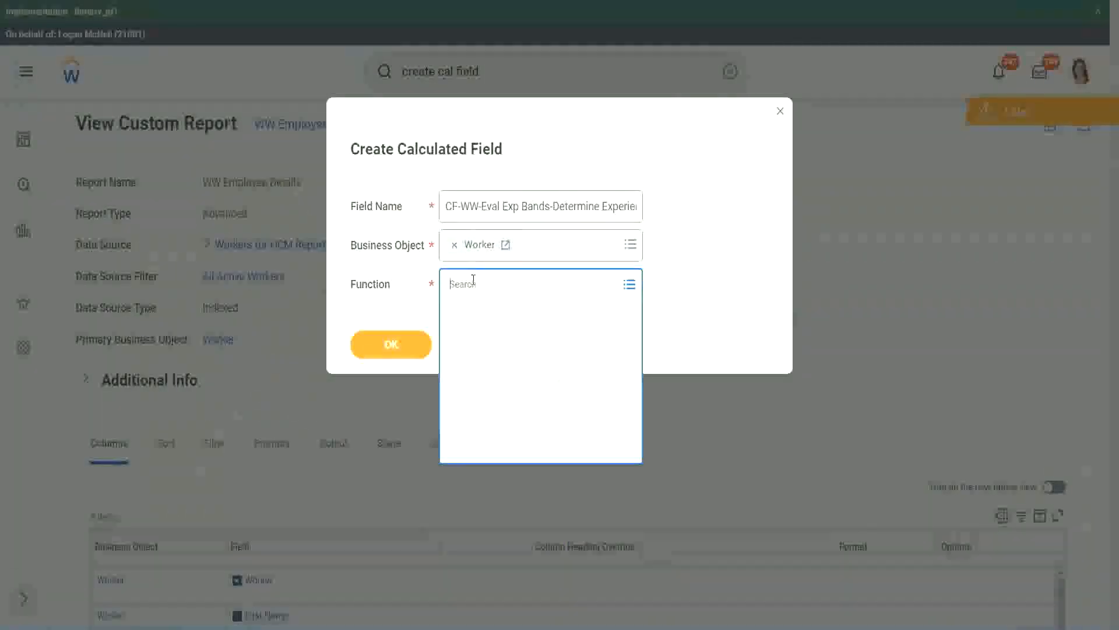
text(eval e)
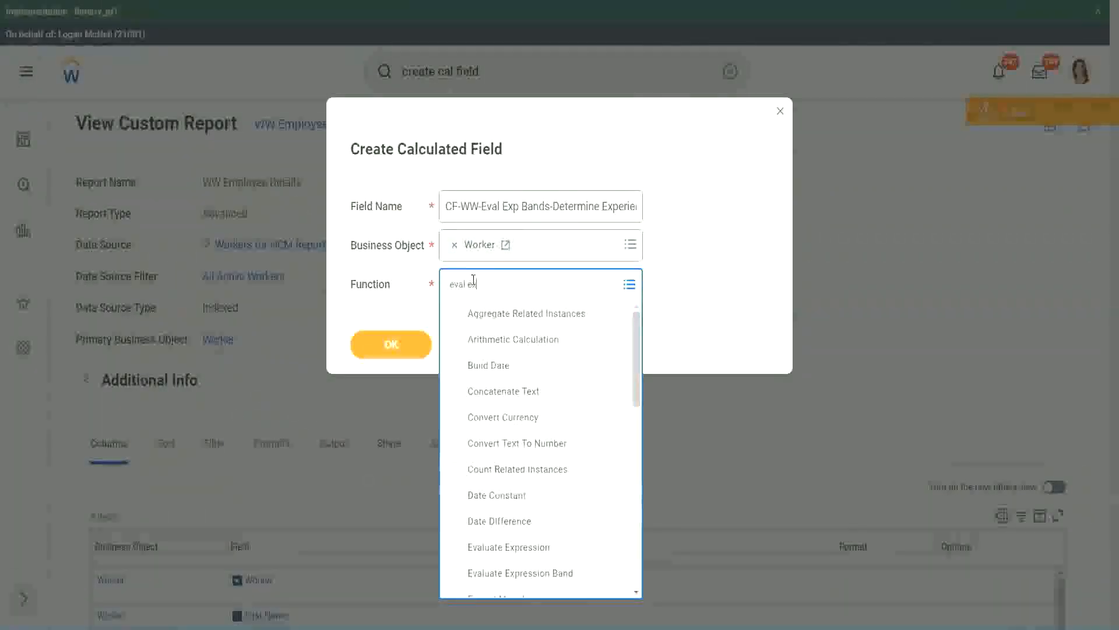
text(xp)
key(Return)
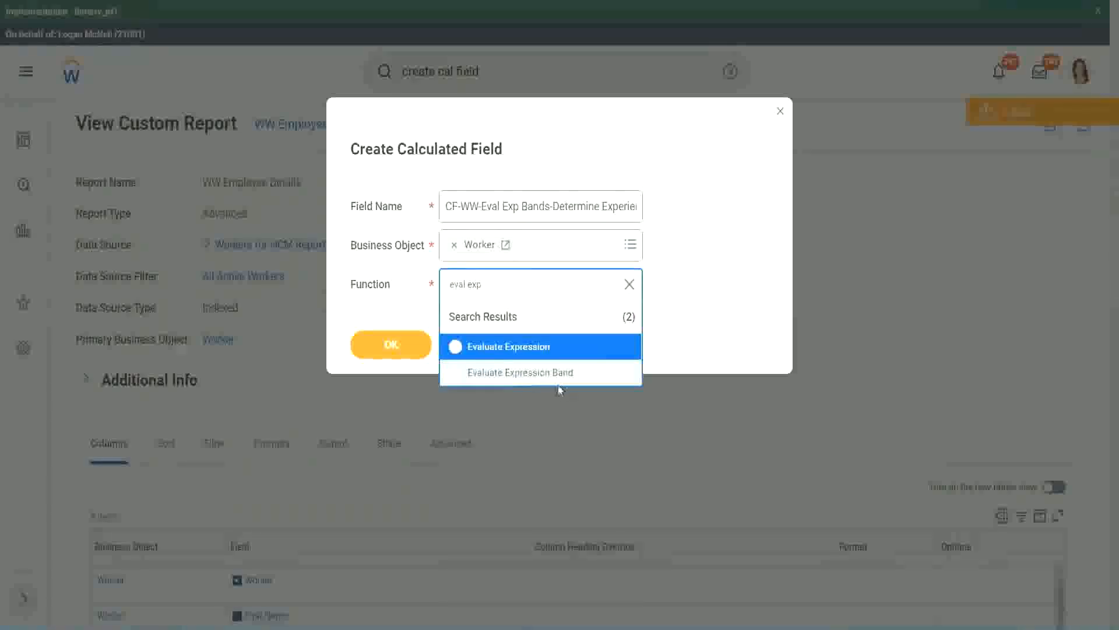
click(565, 376)
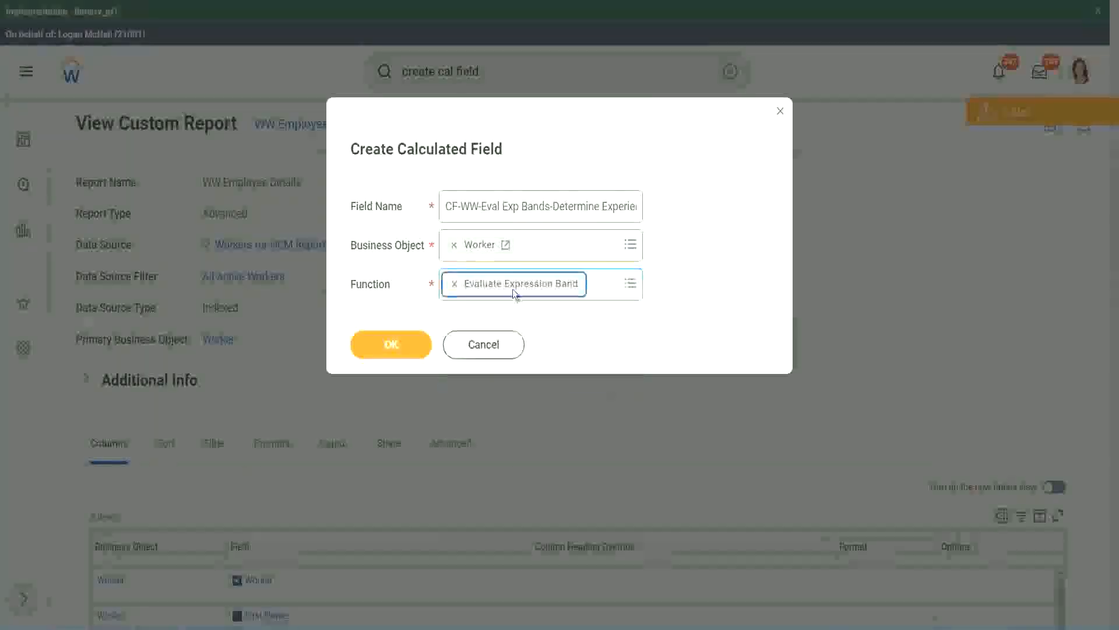
- Change "Bands" after "Eval Exp" to "Band" in the Field Name and proceed to the calculation definition
click(551, 206)
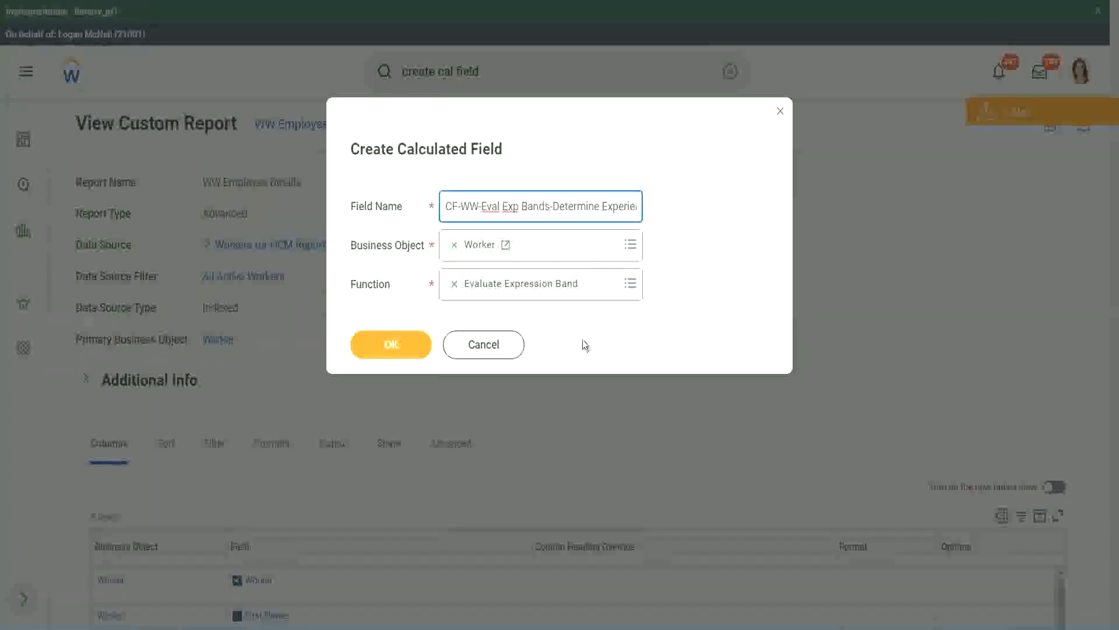
key(BackSpace)
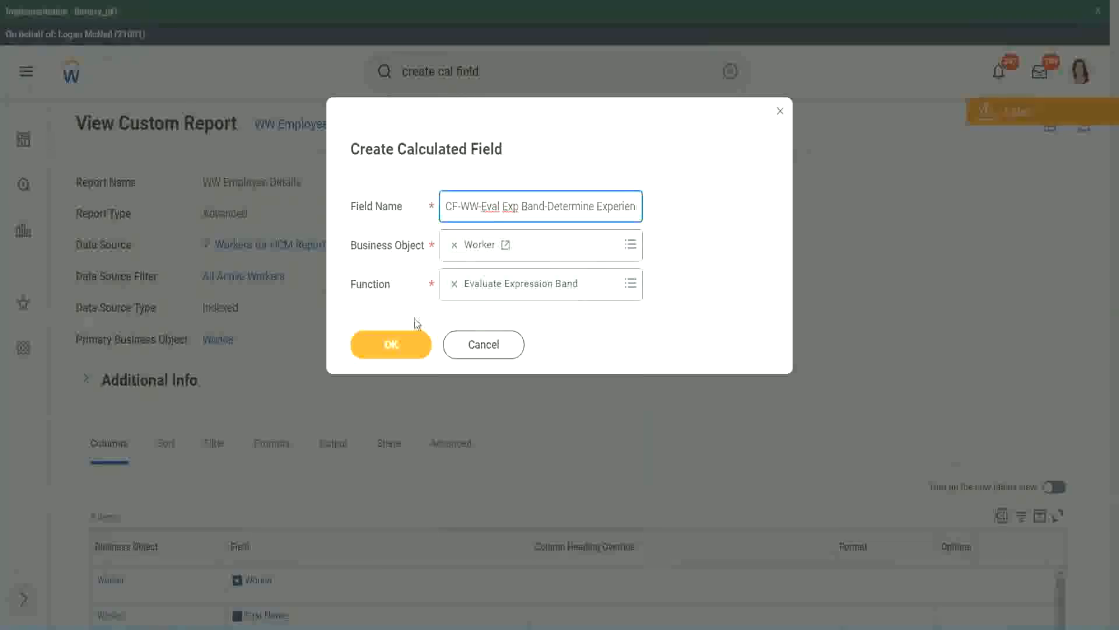
click(394, 344)
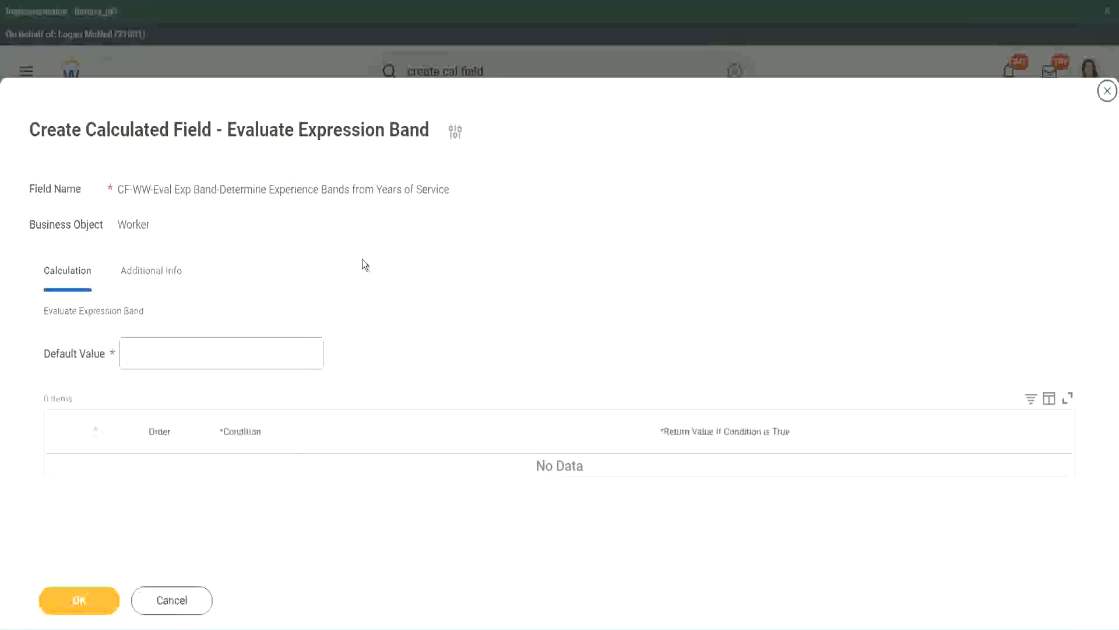
- Set the calculation's Default Value to "-" and add a first condition row
click(162, 359)
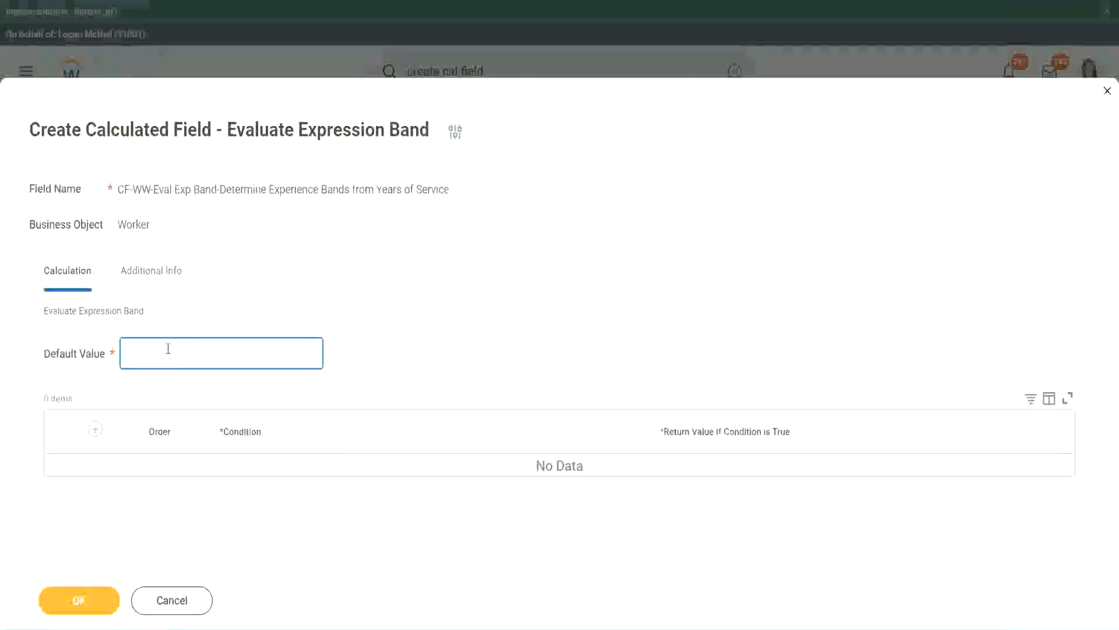
text(N)
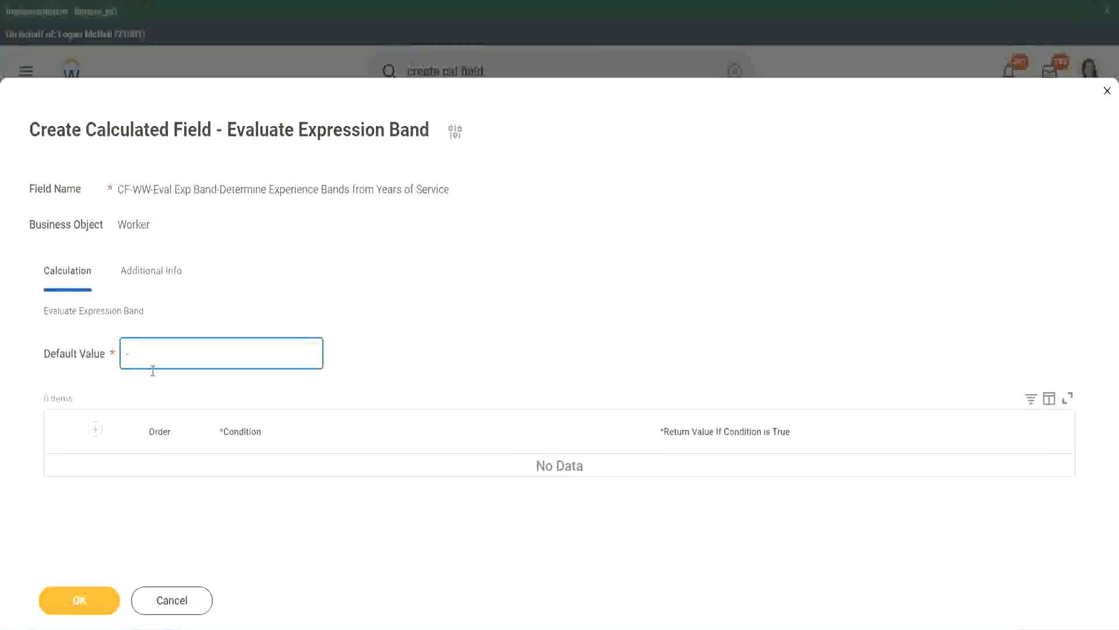
click(96, 430)
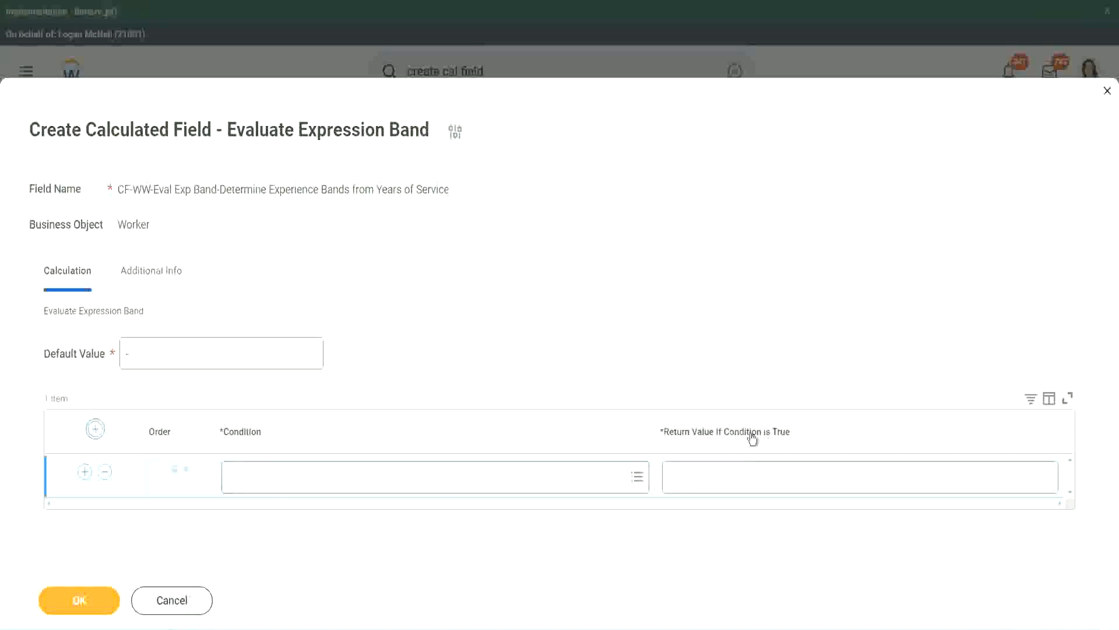
click(729, 477)
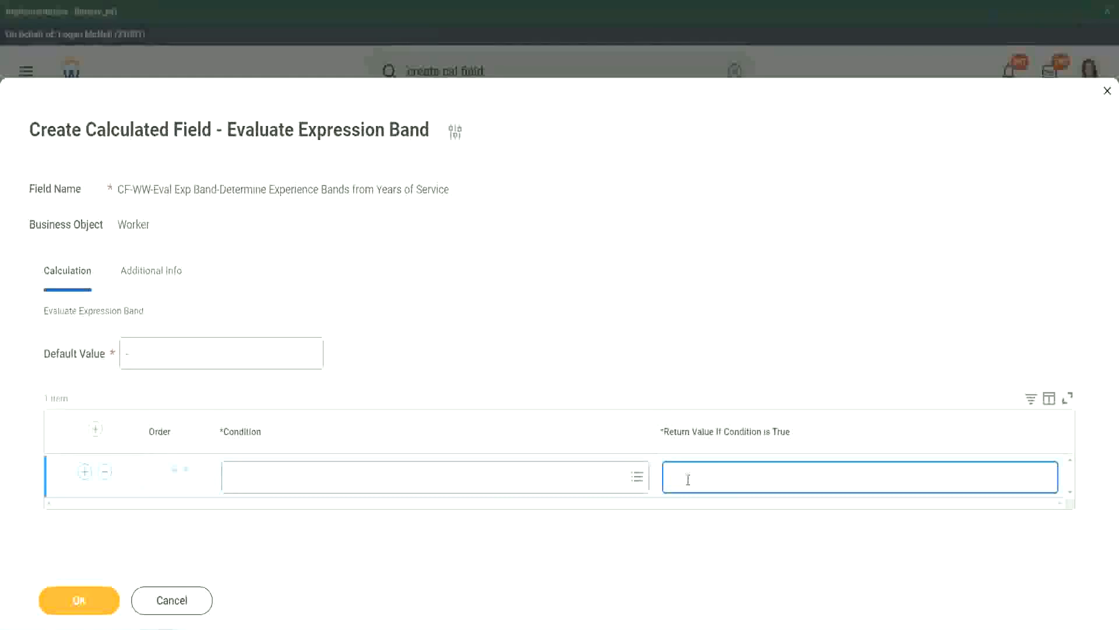
text(adkjdjaidjaijdi)
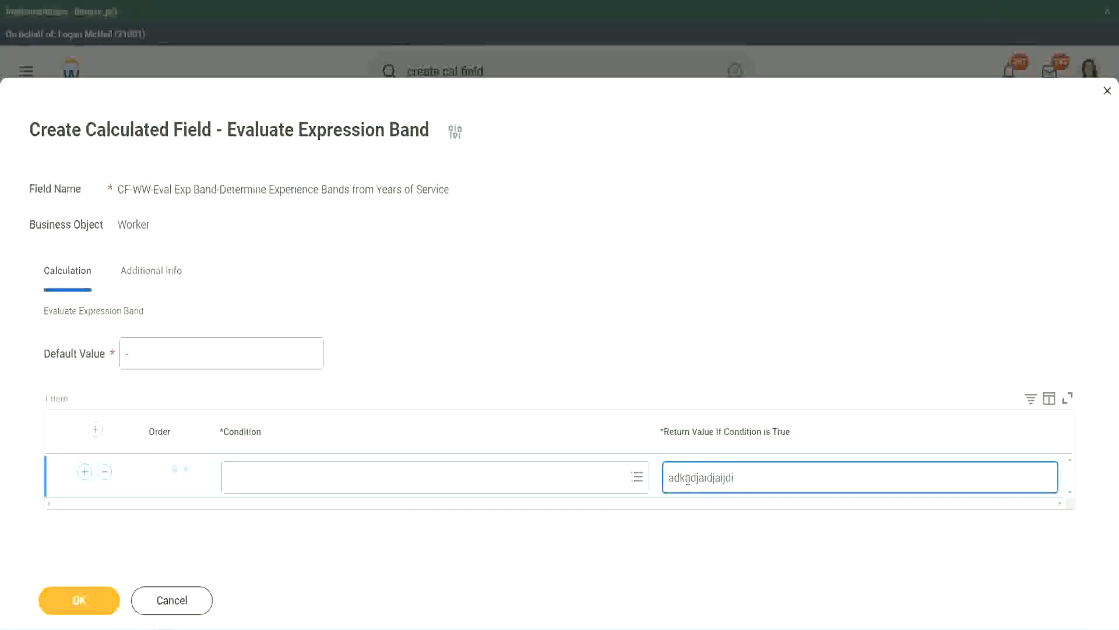
key(BackSpace)
key(BackSpace)
key(BackSpace)
key(BackSpace)
key(BackSpace)
key(BackSpace)
key(BackSpace)
key(BackSpace)
key(BackSpace)
key(BackSpace)
key(BackSpace)
key(BackSpace)
key(BackSpace)
key(BackSpace)
key(BackSpace)
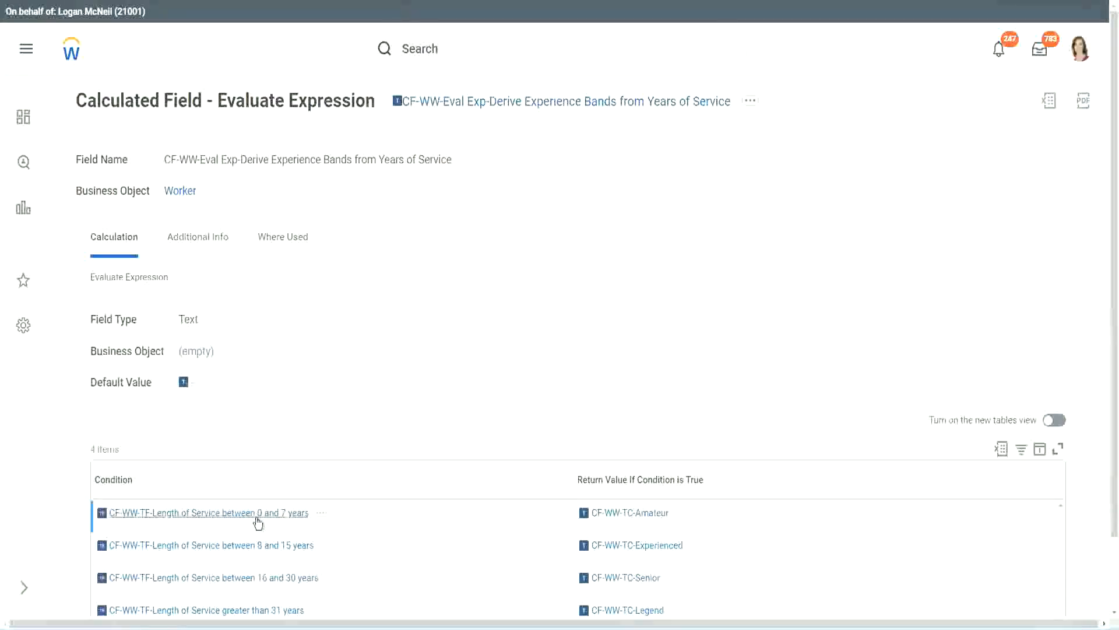
- Copy CF-WW-TF-Length of Service between 0 and 7 years from the existing field into the first condition, with return value Amateur
right_click(257, 516)
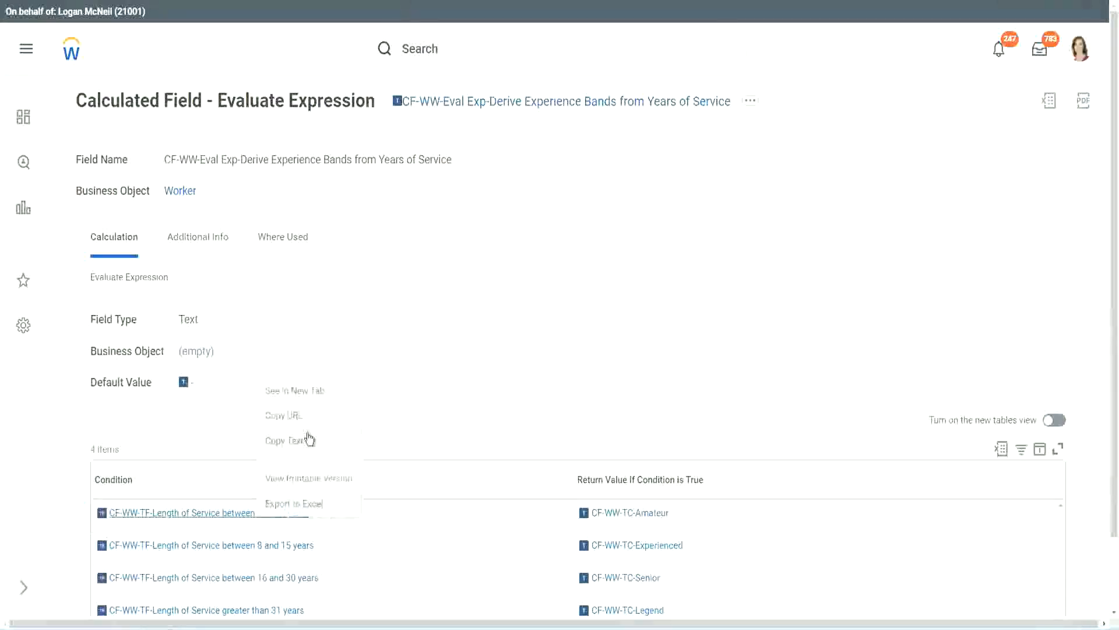
click(300, 443)
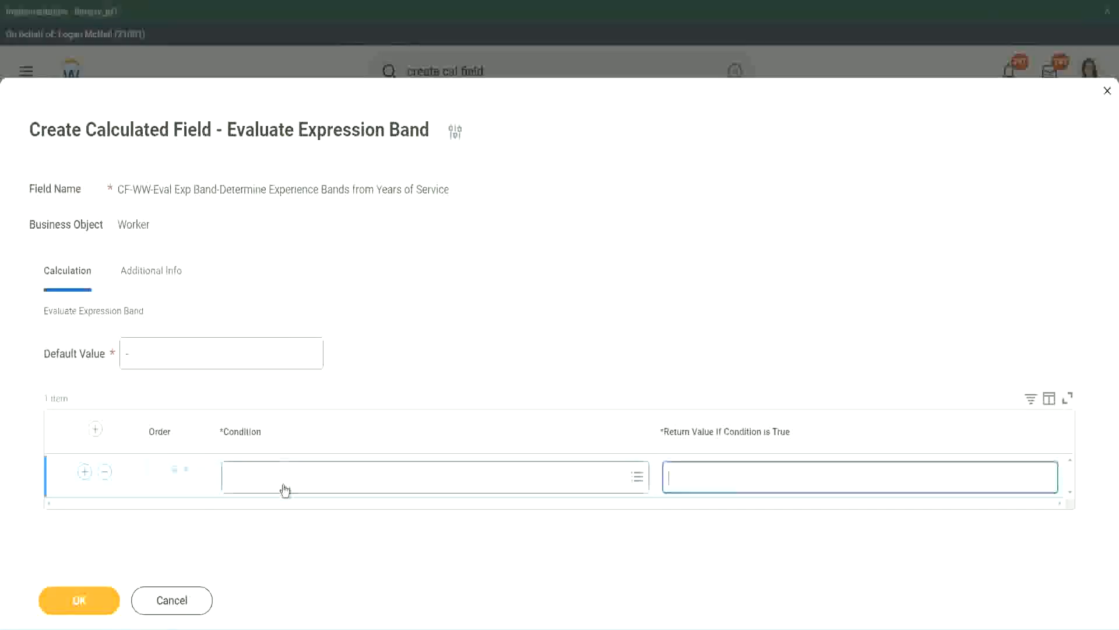
click(283, 485)
text(CF-WW-TF-Length of Service between 0 and 7 years)
key(Return)
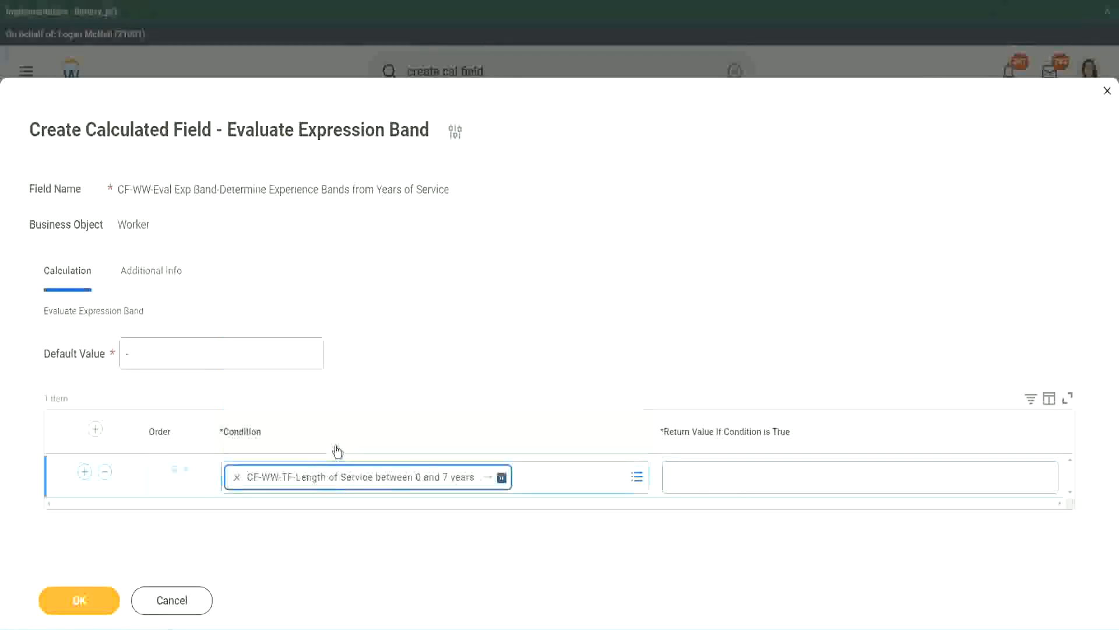
click(709, 466)
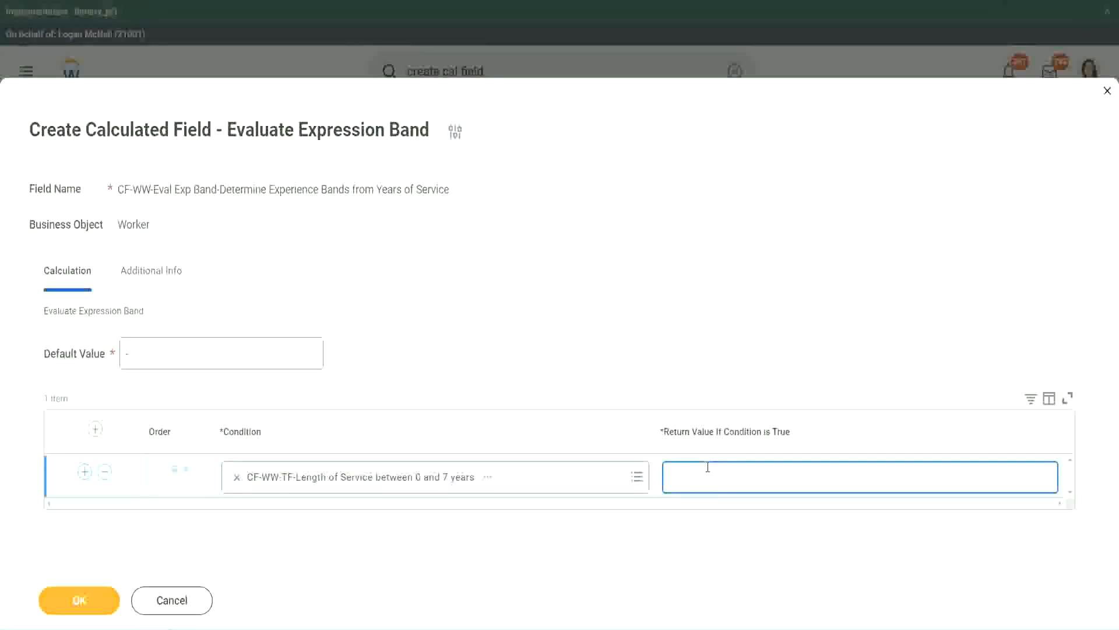
text(Amateur)
- Add three more empty rows to the condition table
click(85, 471)
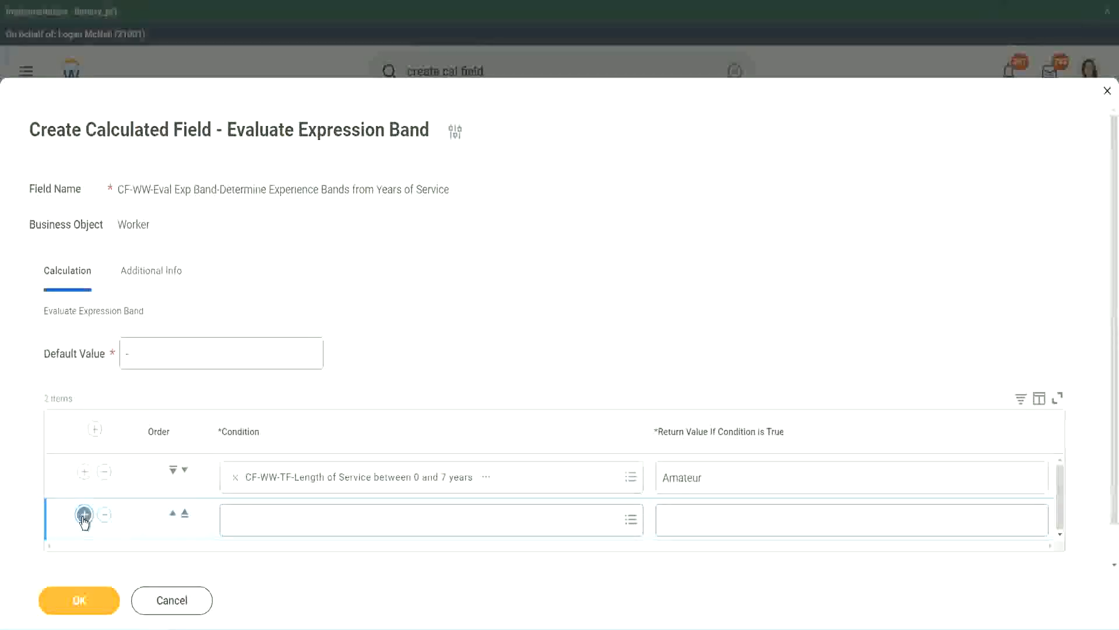
click(84, 515)
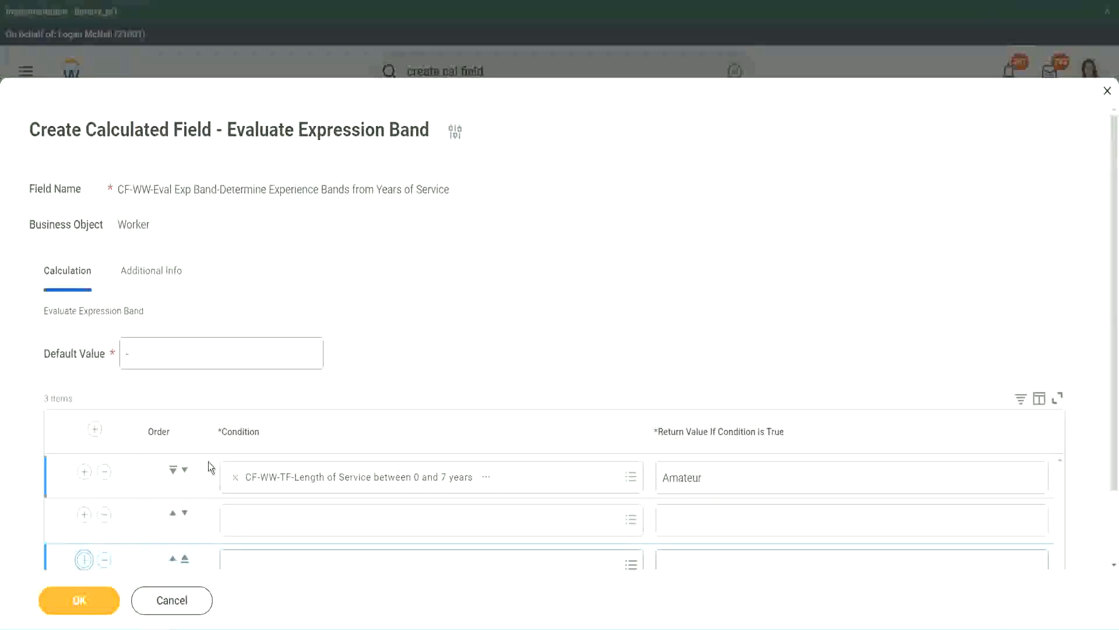
click(84, 474)
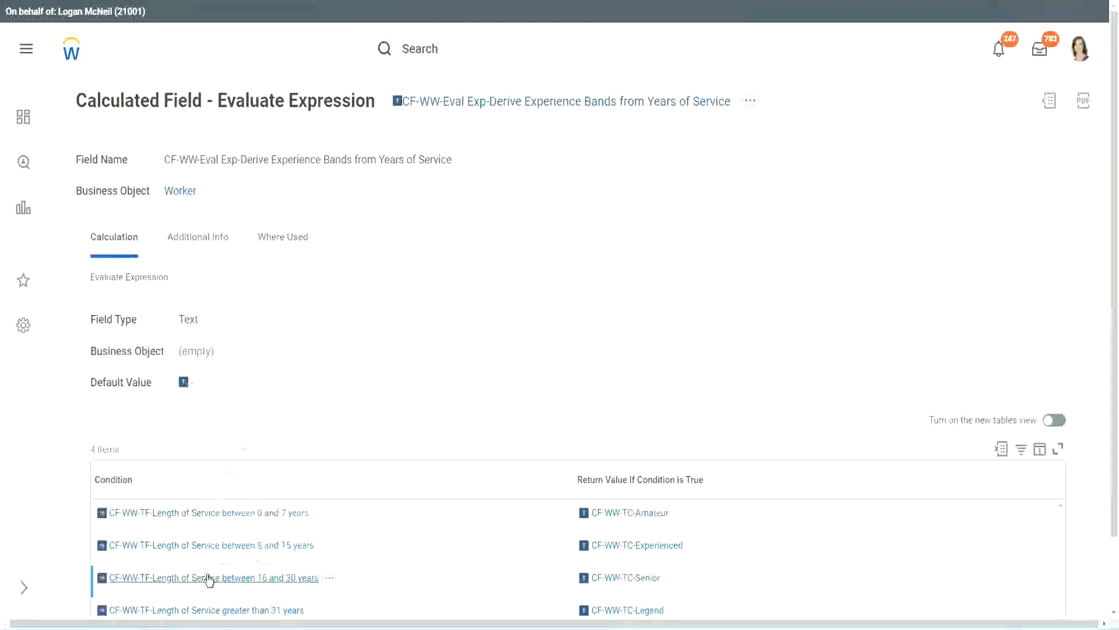
- Copy CF-WW-TF-Length of Service between 16 and 30 years into the second row's condition and move that row down to third place
right_click(209, 576)
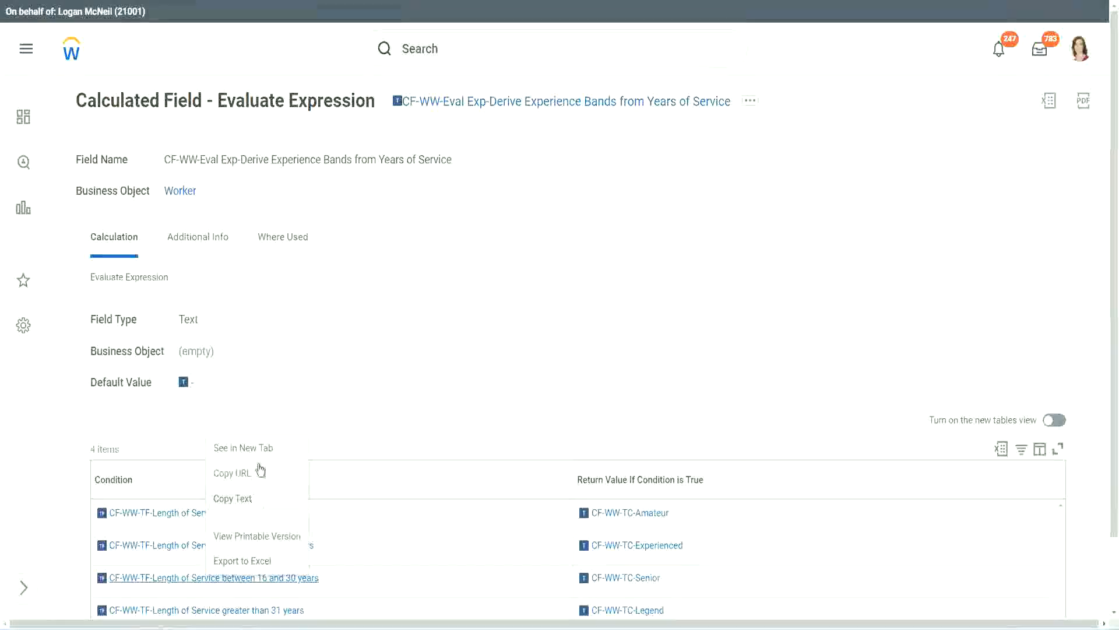
click(258, 471)
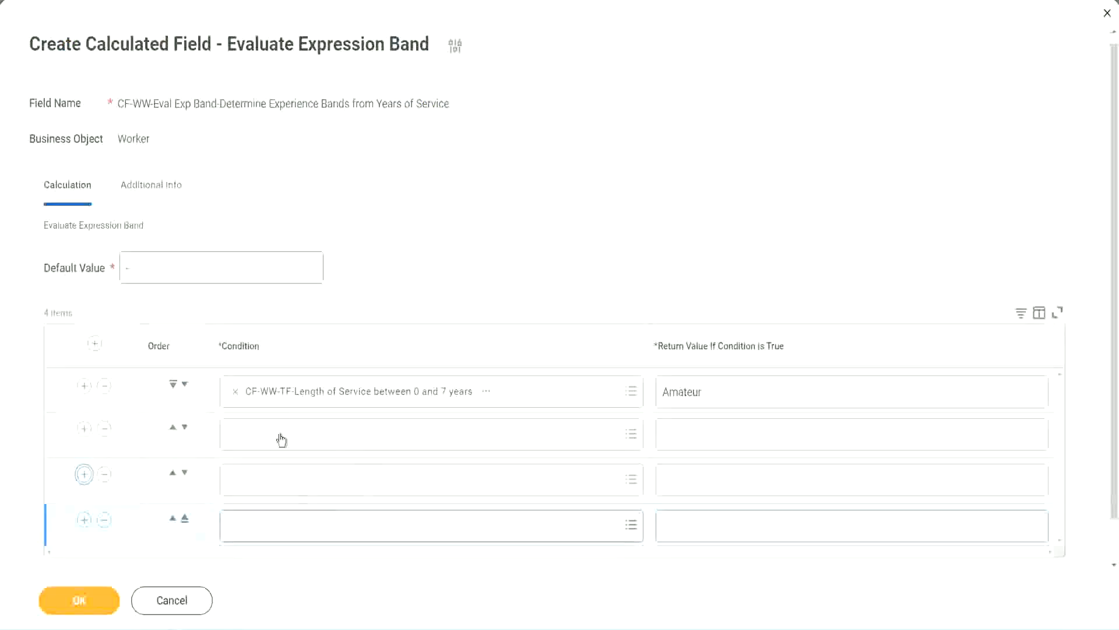
click(282, 435)
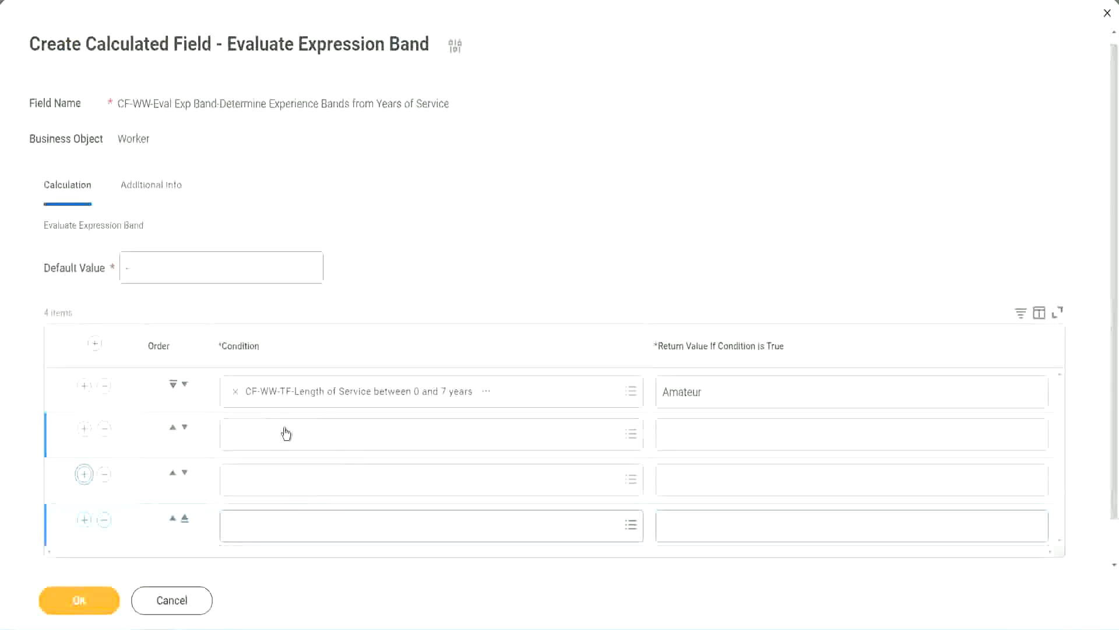
text(CF-WW-TF-Length of Service between 16 and 30 years)
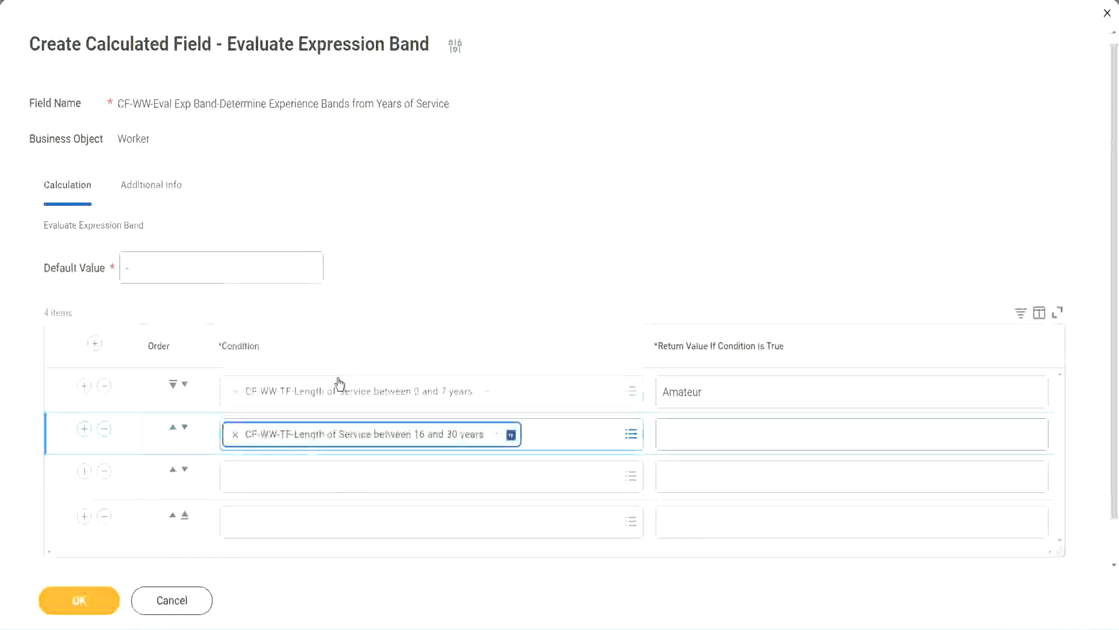
click(185, 428)
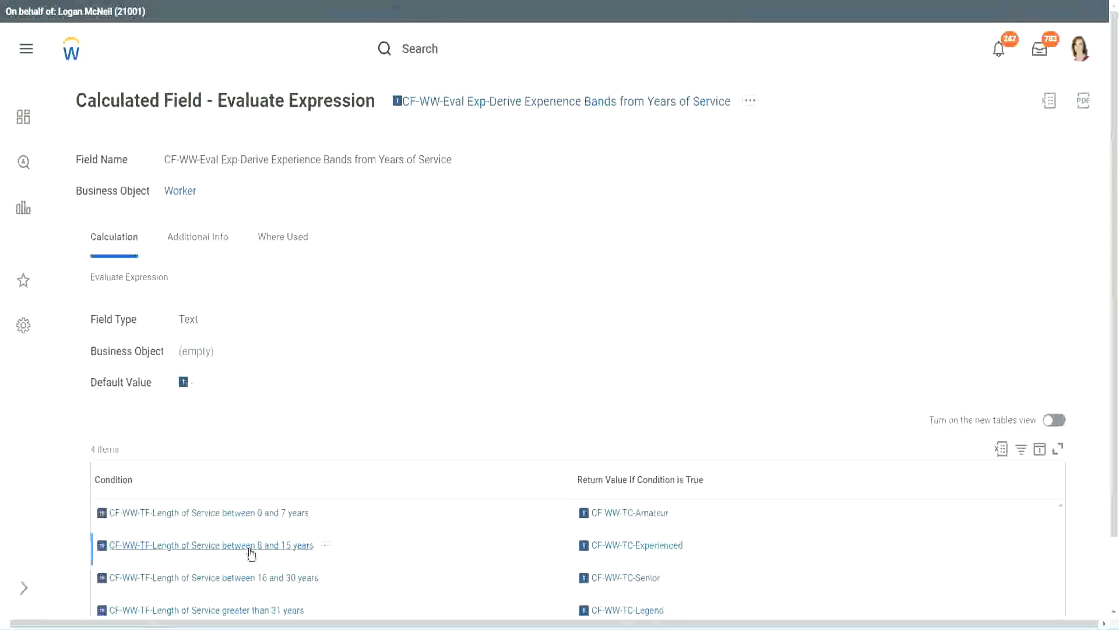
- Copy CF-WW-TF-Length of Service between 8 and 15 years from the existing field into the empty second row's condition
right_click(251, 549)
click(288, 423)
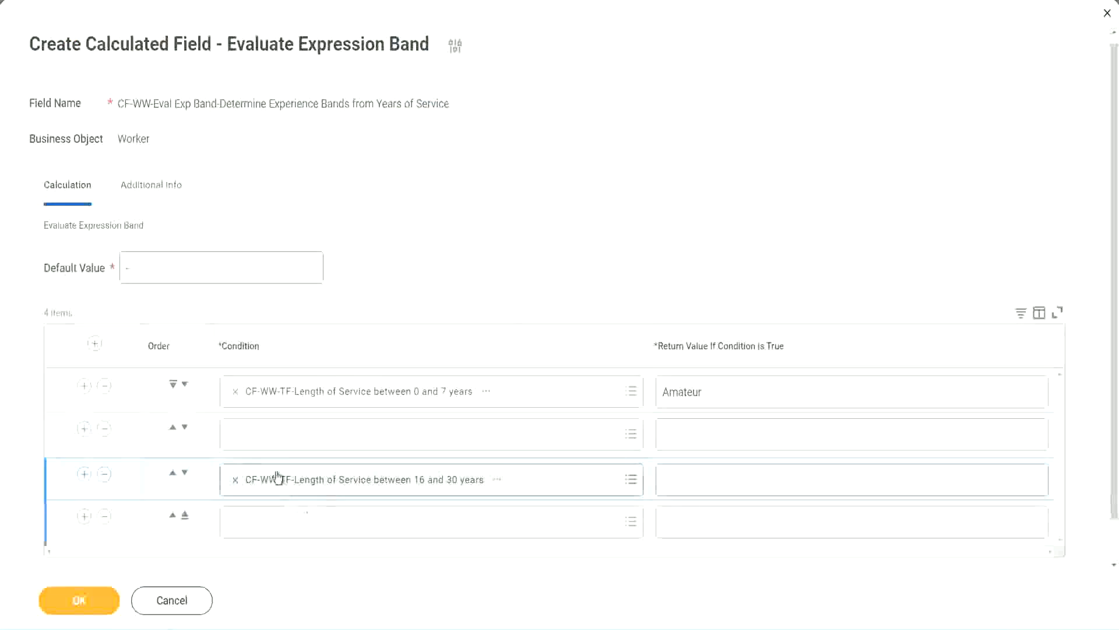
click(280, 446)
text(CF-WW-TF-Length of Service between 8 and 15 years)
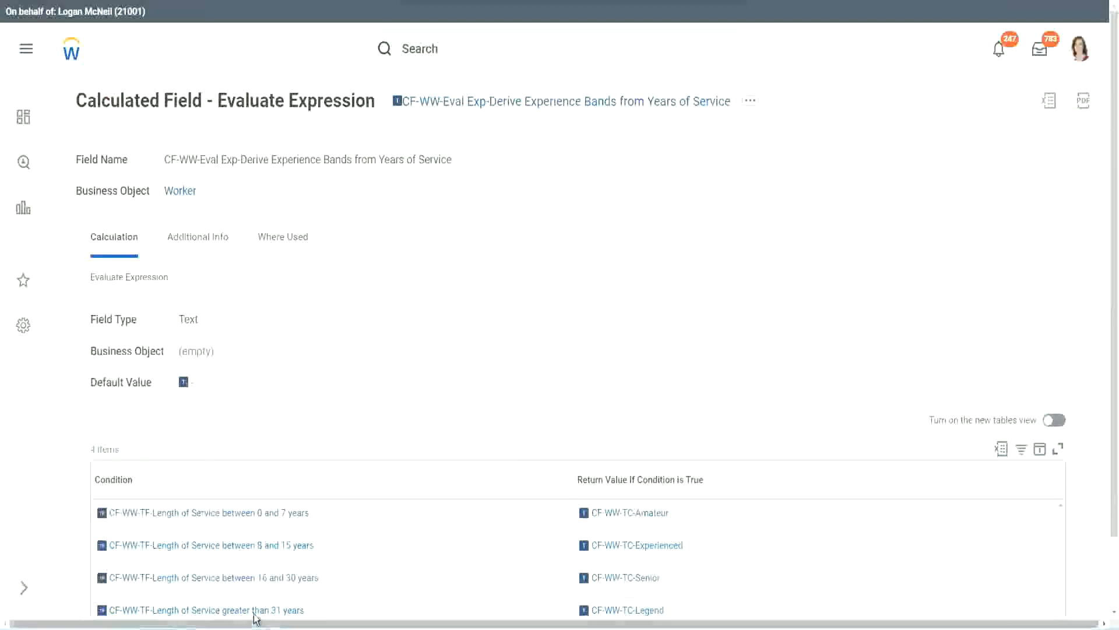
- Copy CF-WW-TF-Length of Service greater than 31 years from the existing field into the fourth row's condition
right_click(320, 580)
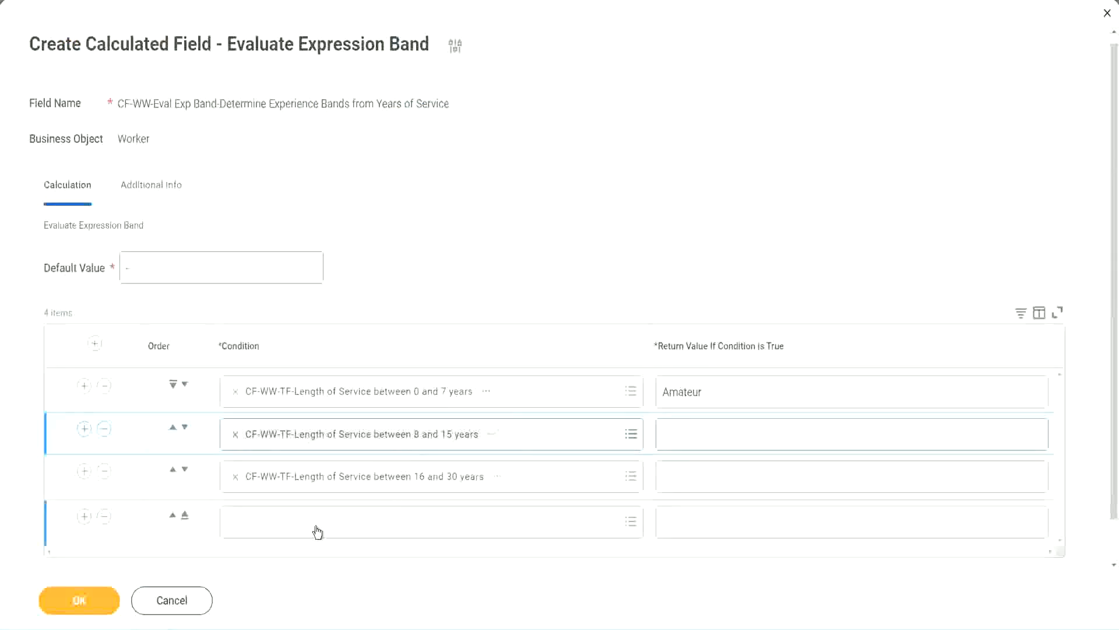
click(318, 532)
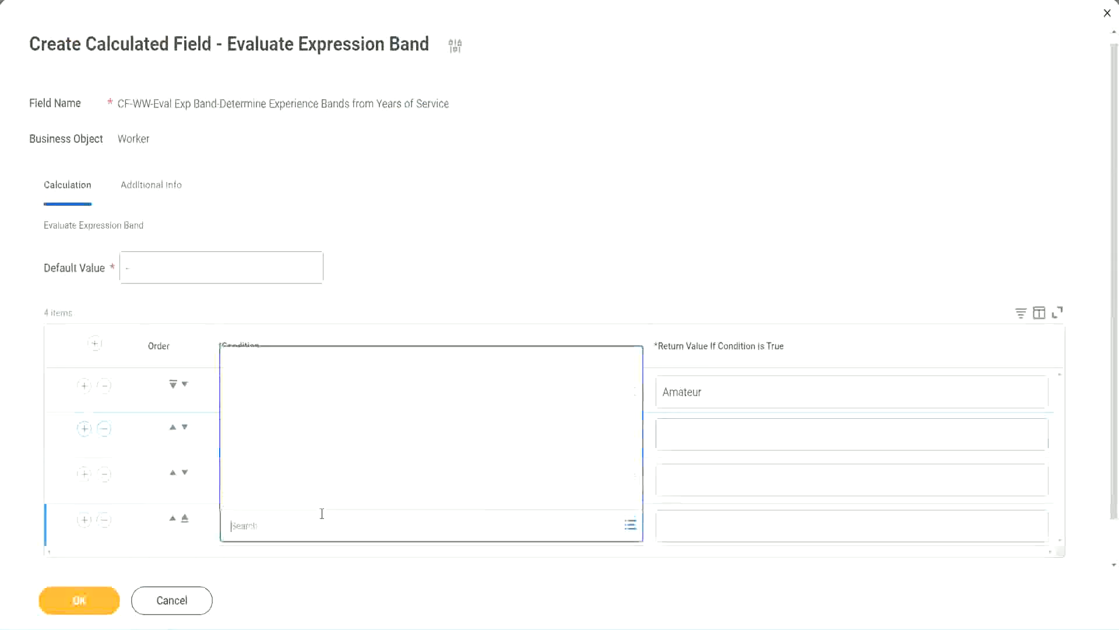
text(CF-WW-TF-Length of Service greater than 31 years)
key(Return)
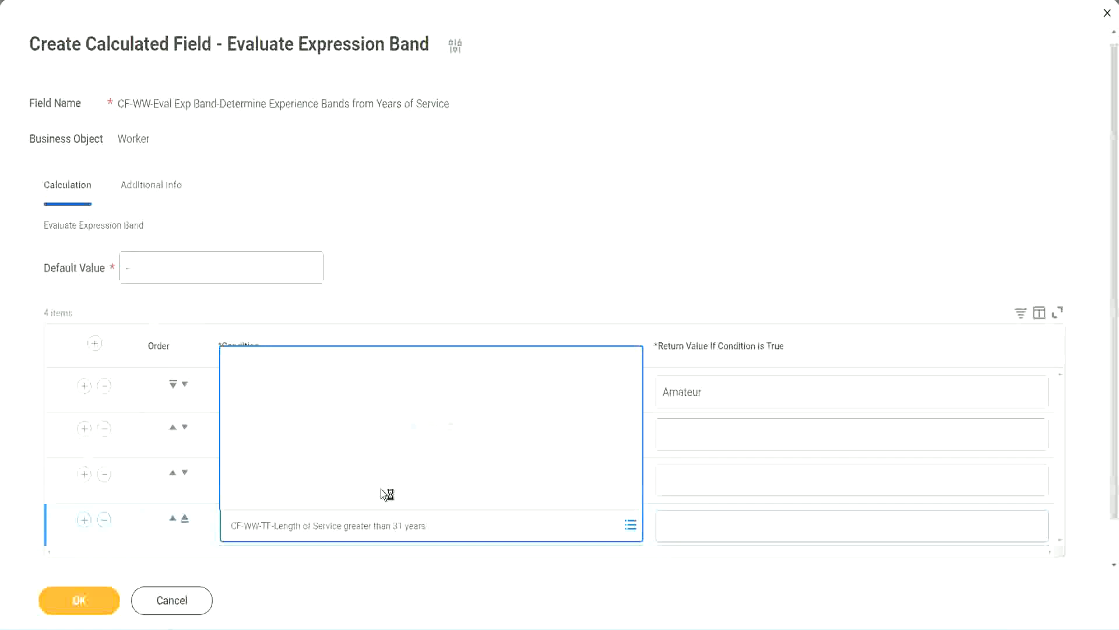
- Enter return values Legend, Senior and Experienced for the fourth, third and second conditions, and save the calculated field
click(736, 525)
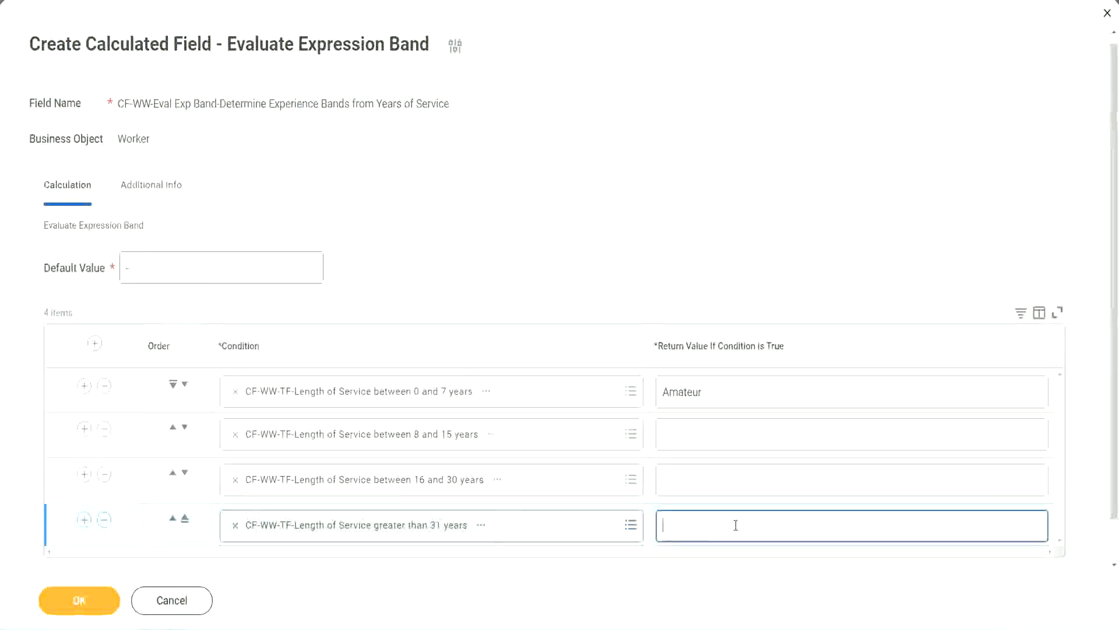
text(Le)
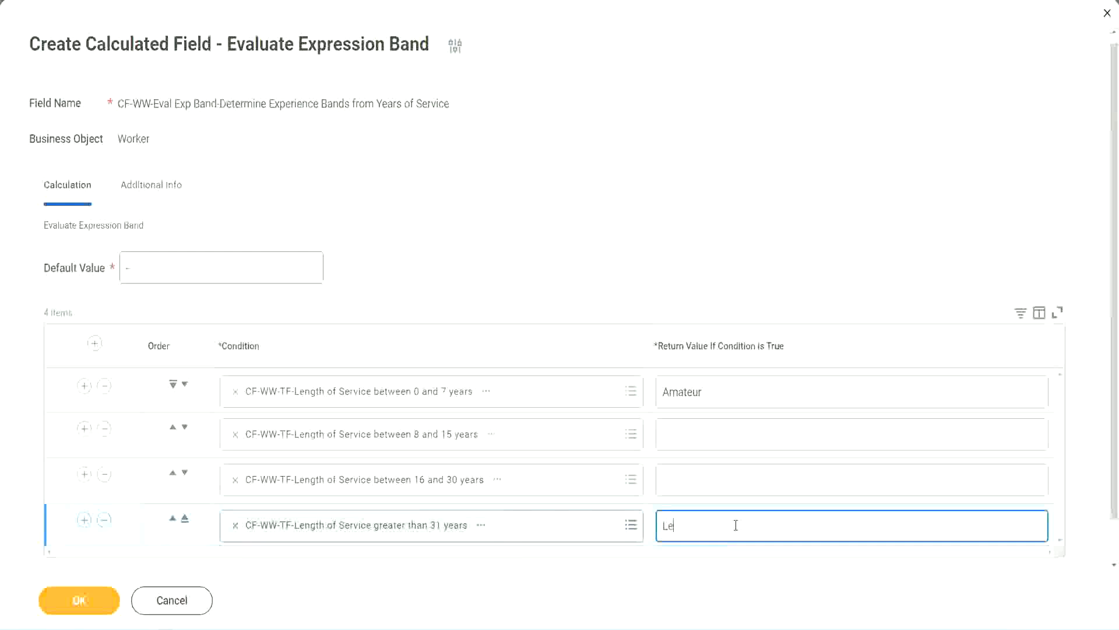
text(gend)
click(687, 478)
text(Senior)
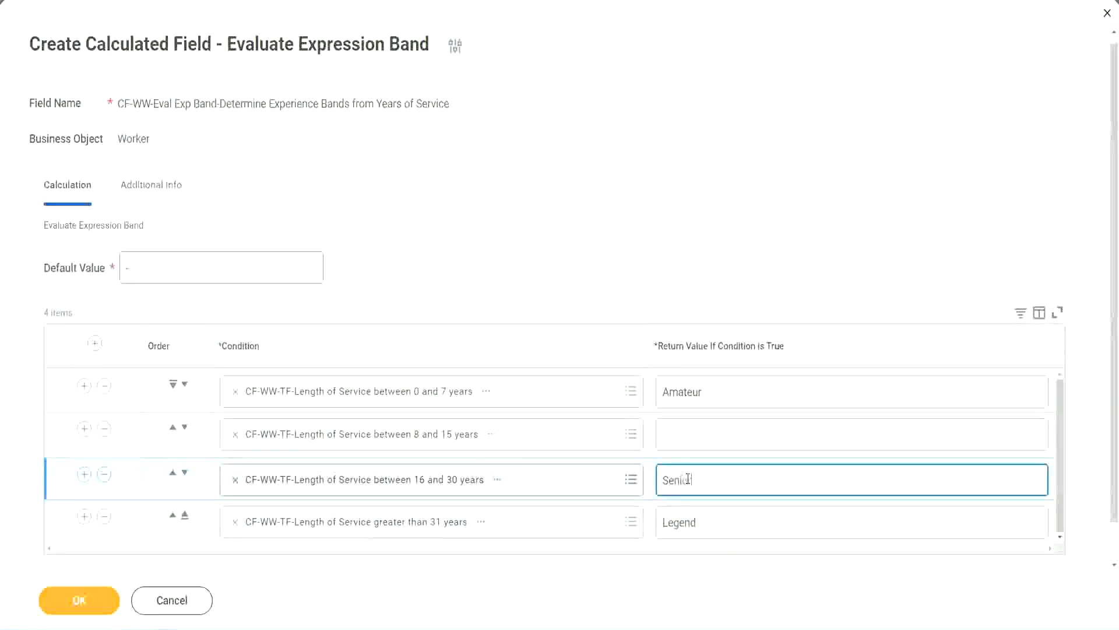
click(704, 435)
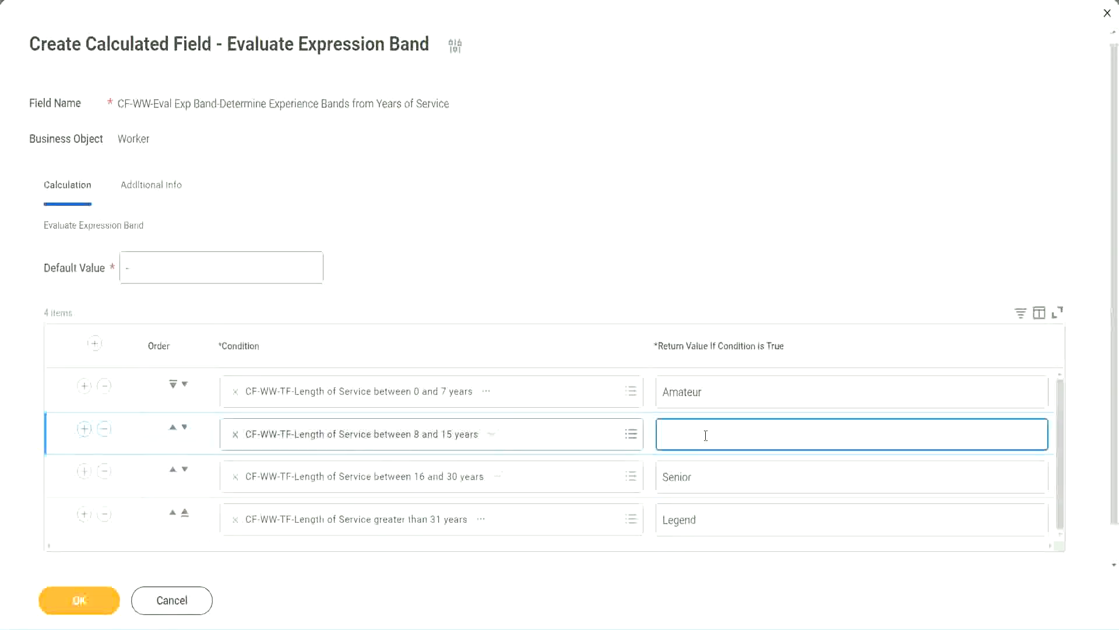
text(Experienced)
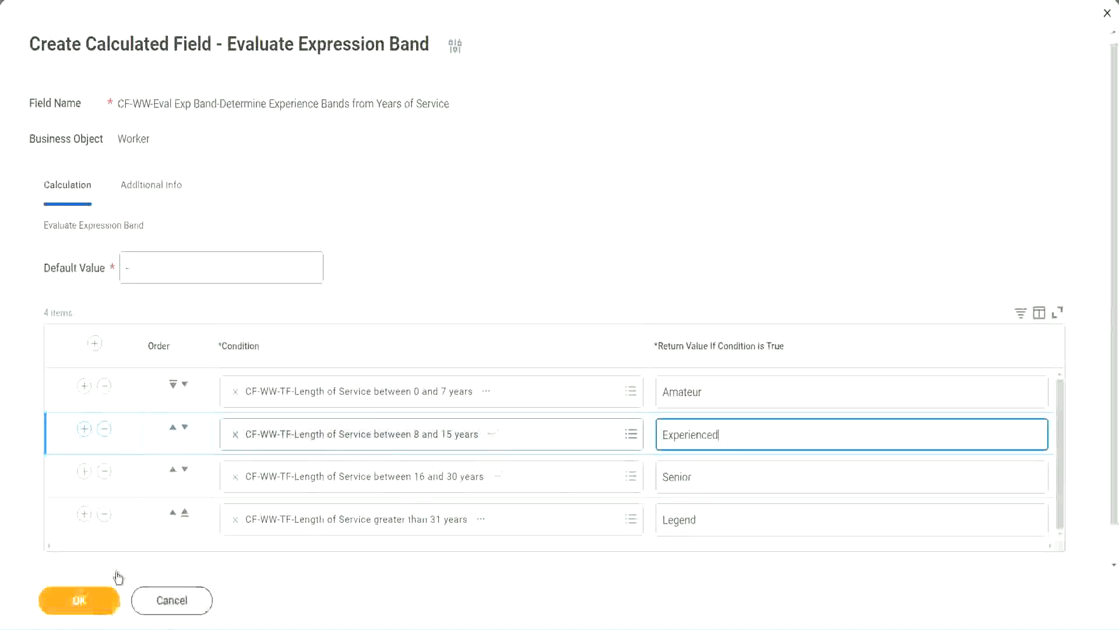
click(106, 596)
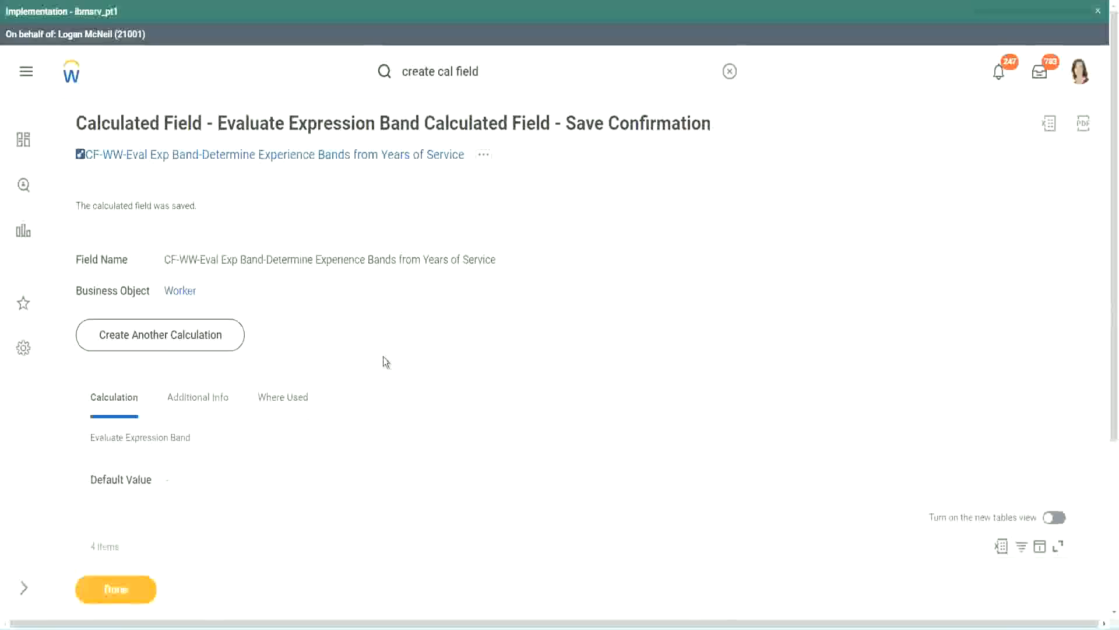
- Review the return value assigned to each length-of-service condition in the saved calculated field
scroll(383, 356, down, 3)
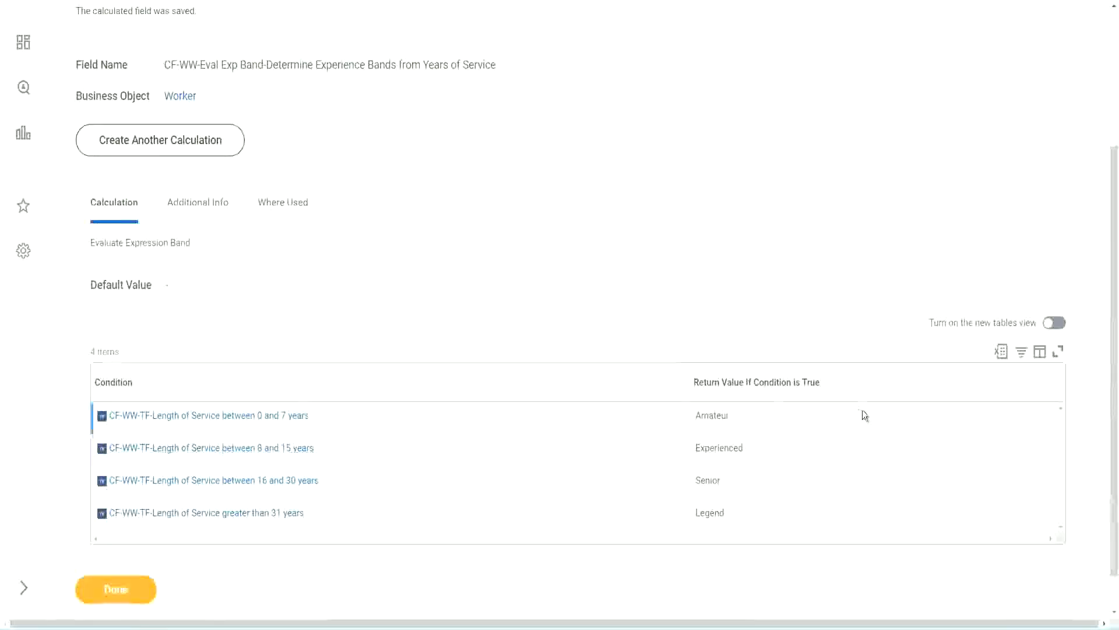
double_click(719, 415)
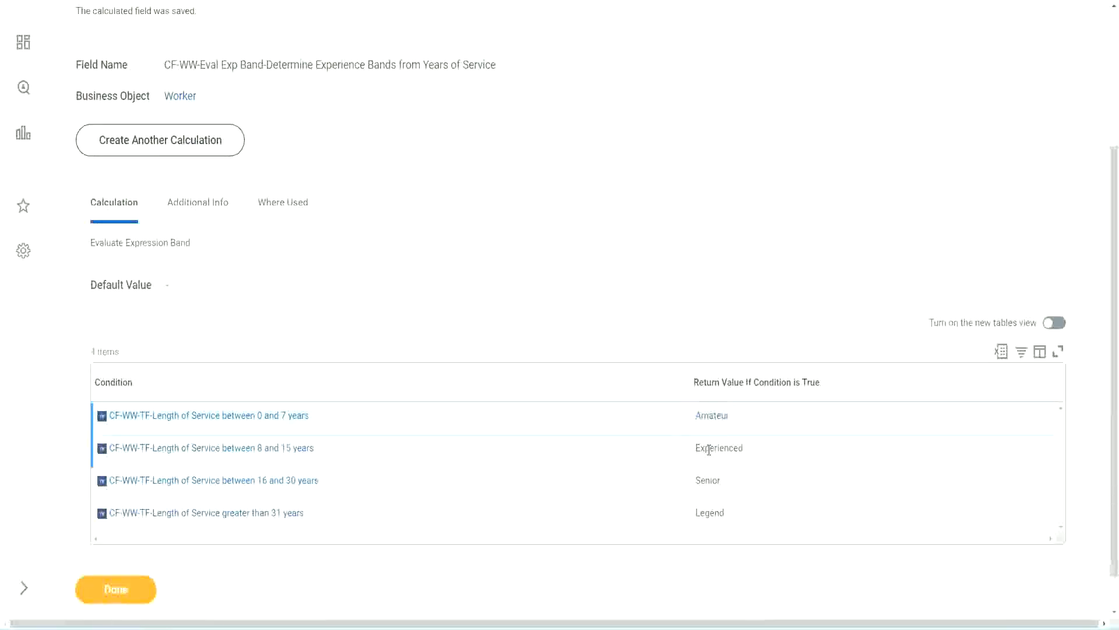
double_click(707, 448)
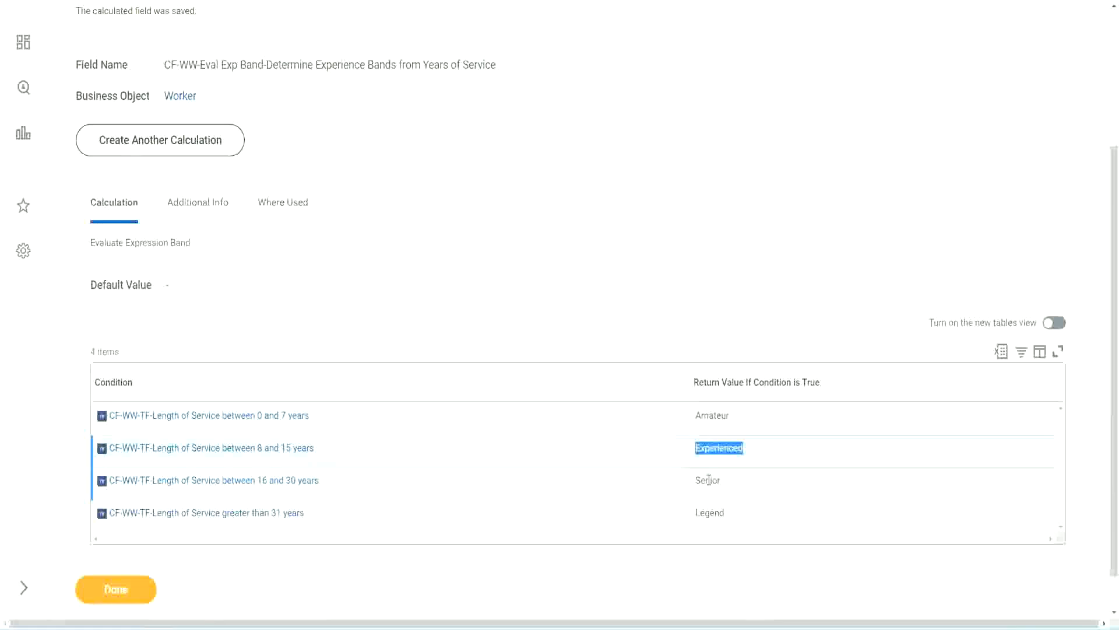
double_click(709, 480)
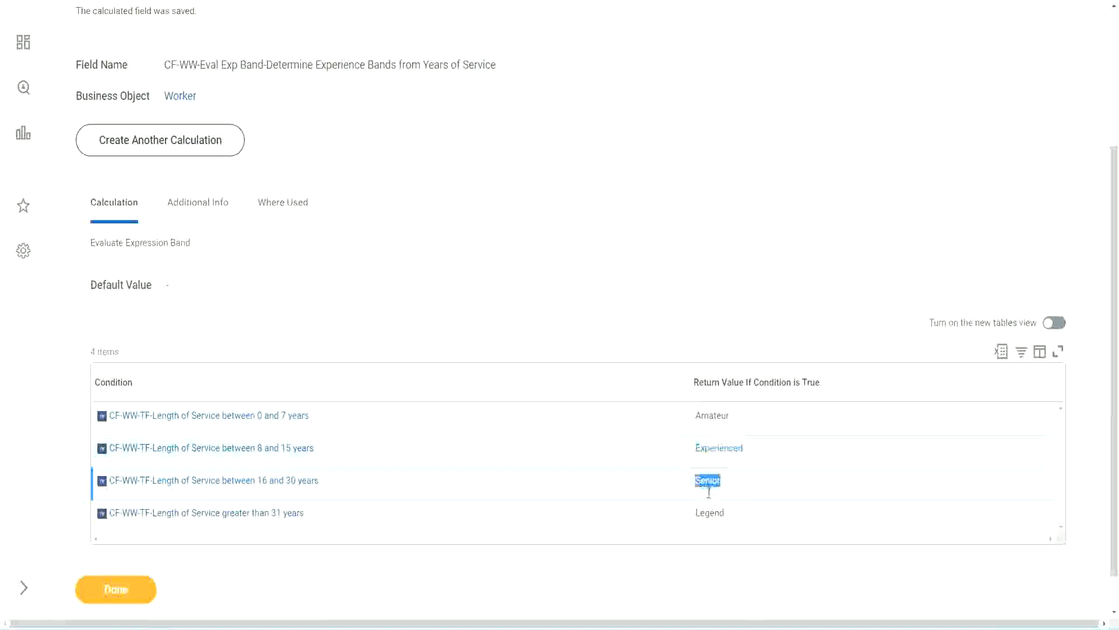
click(711, 505)
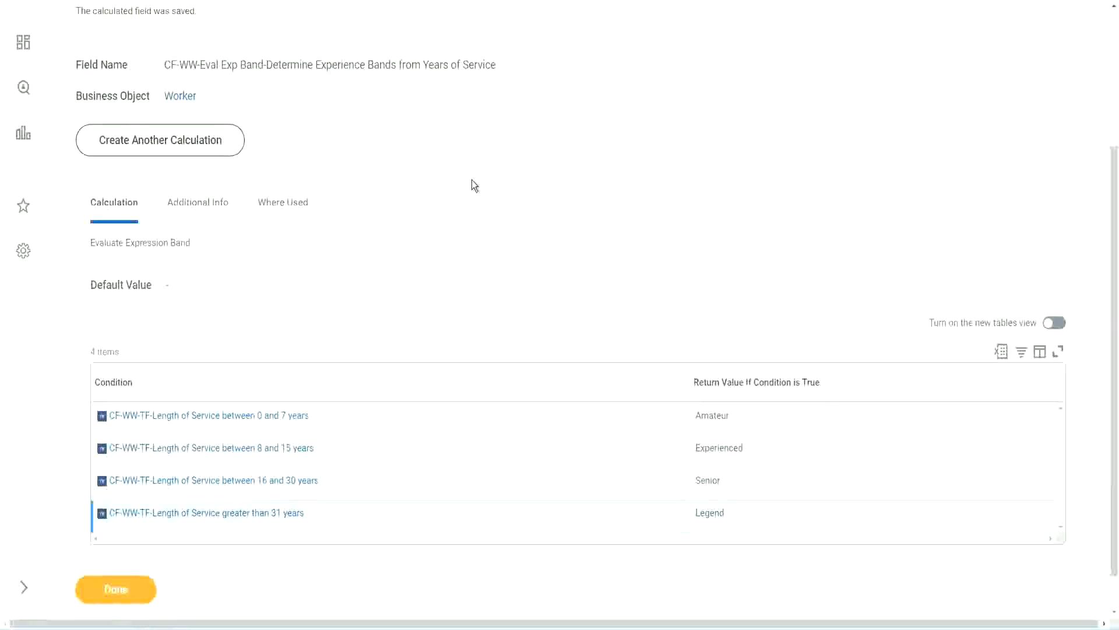
scroll(471, 179, up, 3)
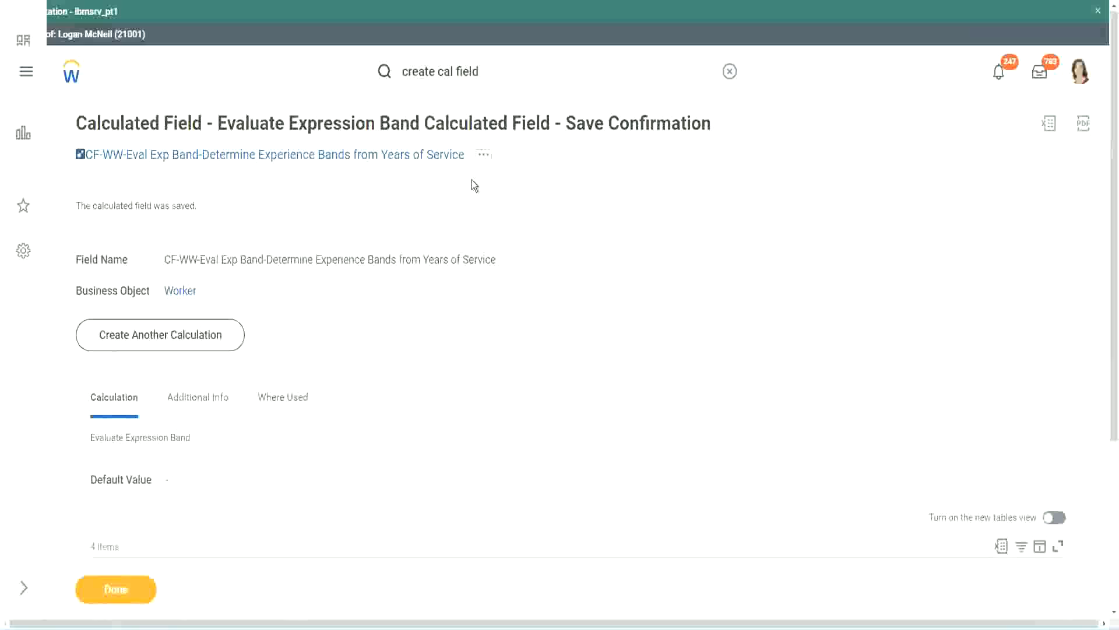
- Copy the saved calculated field's name and look over its default value and condition table again
right_click(367, 158)
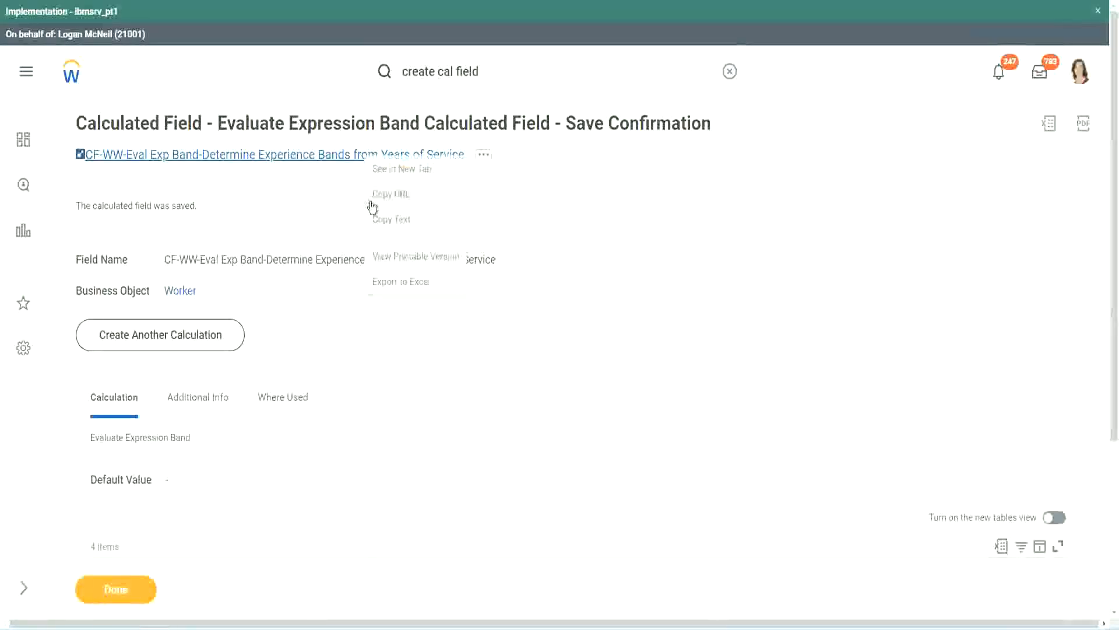
click(386, 220)
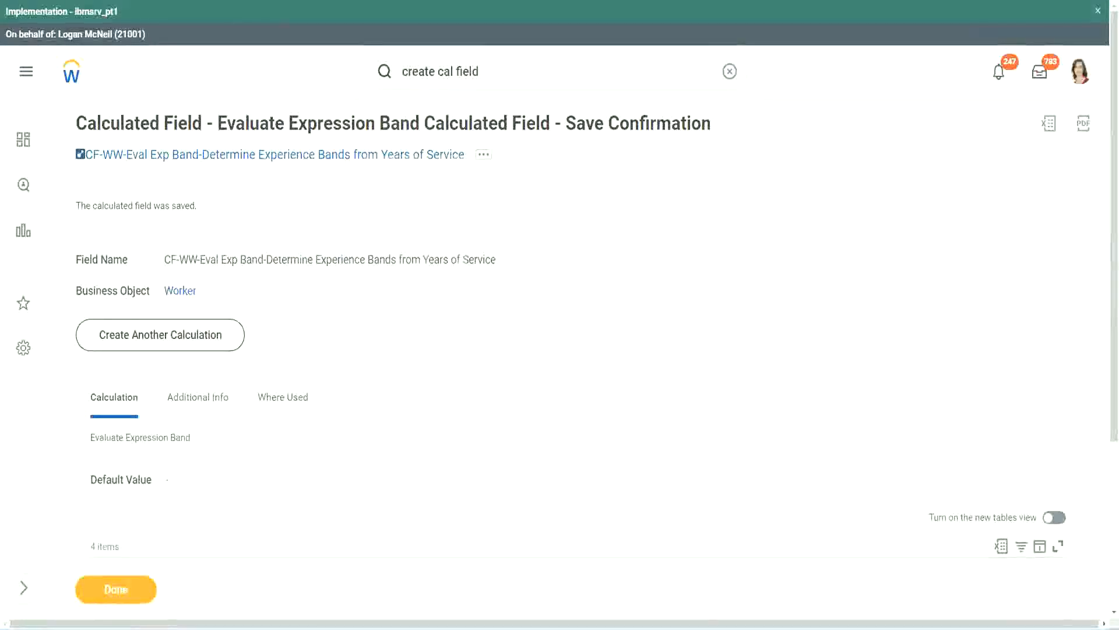
scroll(370, 451, down, 2)
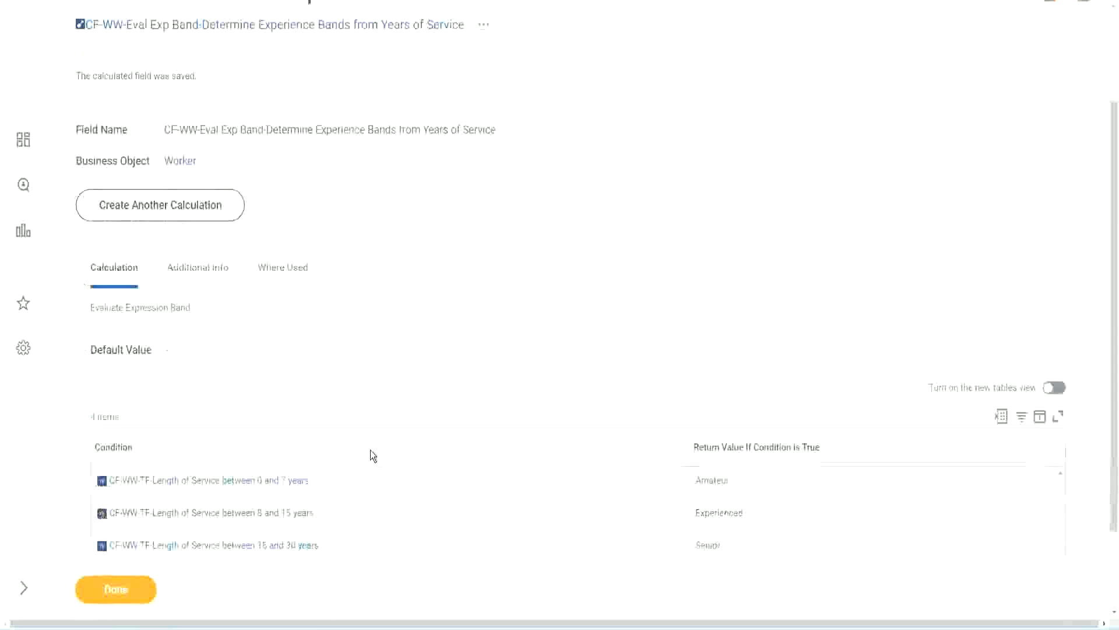
scroll(370, 450, down, 1)
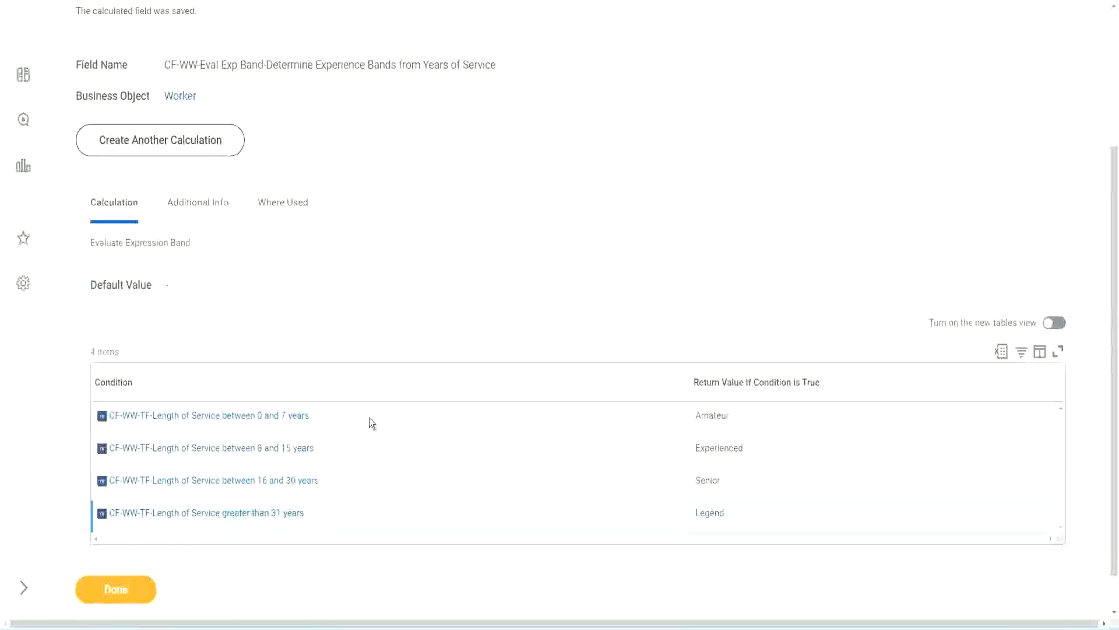
scroll(379, 414, down, 1)
scroll(391, 262, up, 2)
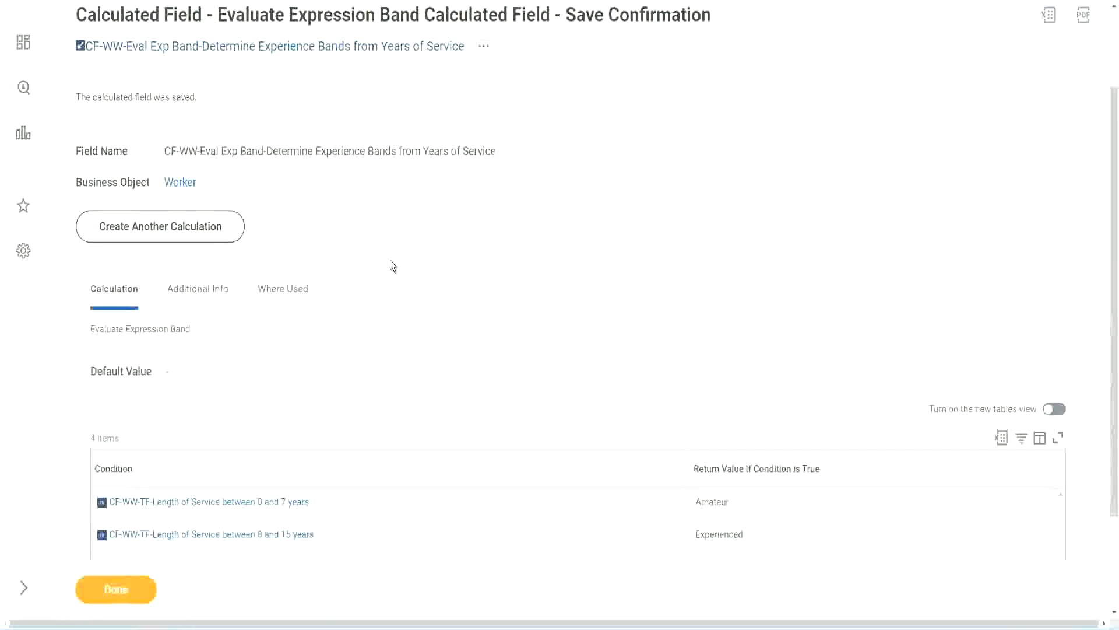
scroll(390, 260, down, 2)
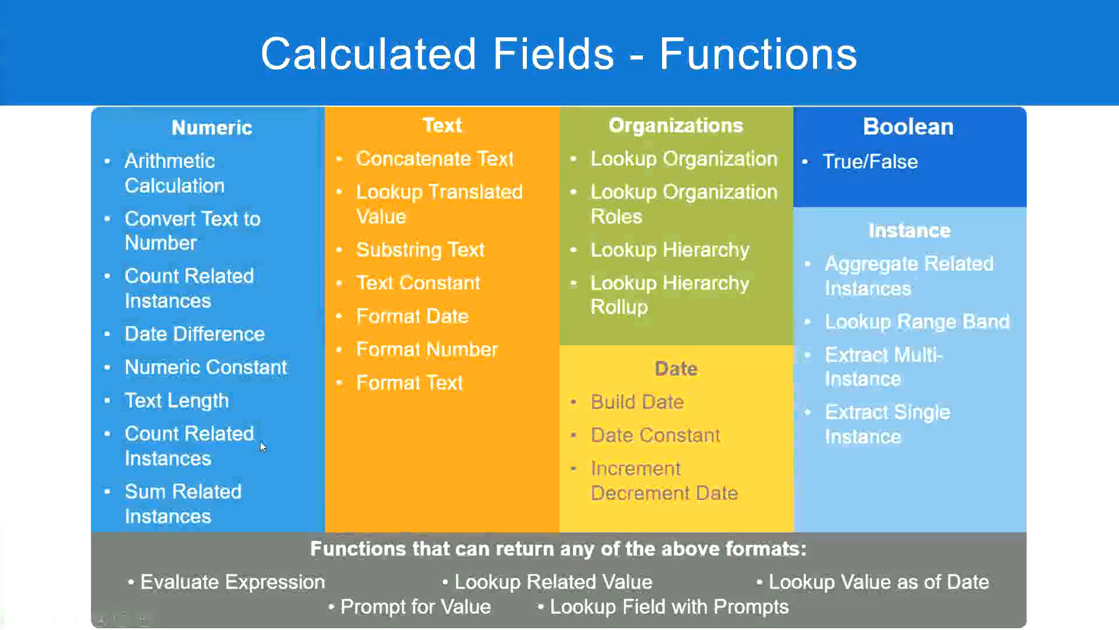
- Check the experience band notes in Notepad++, return to the saved field in Workday and close its save confirmation
key(alt+Tab)
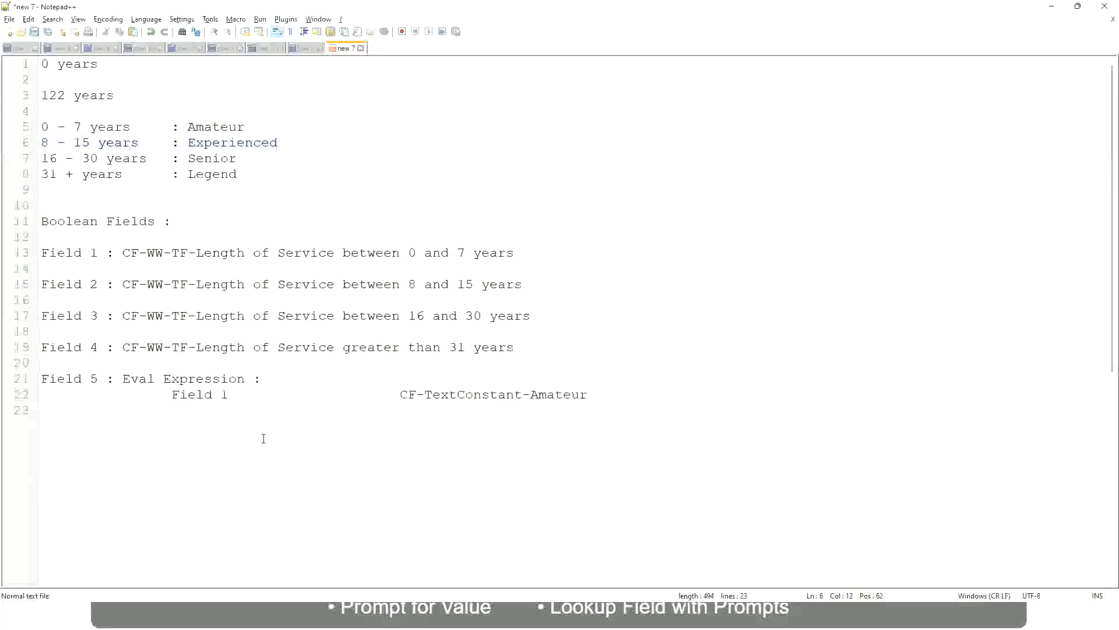
key(alt+Tab)
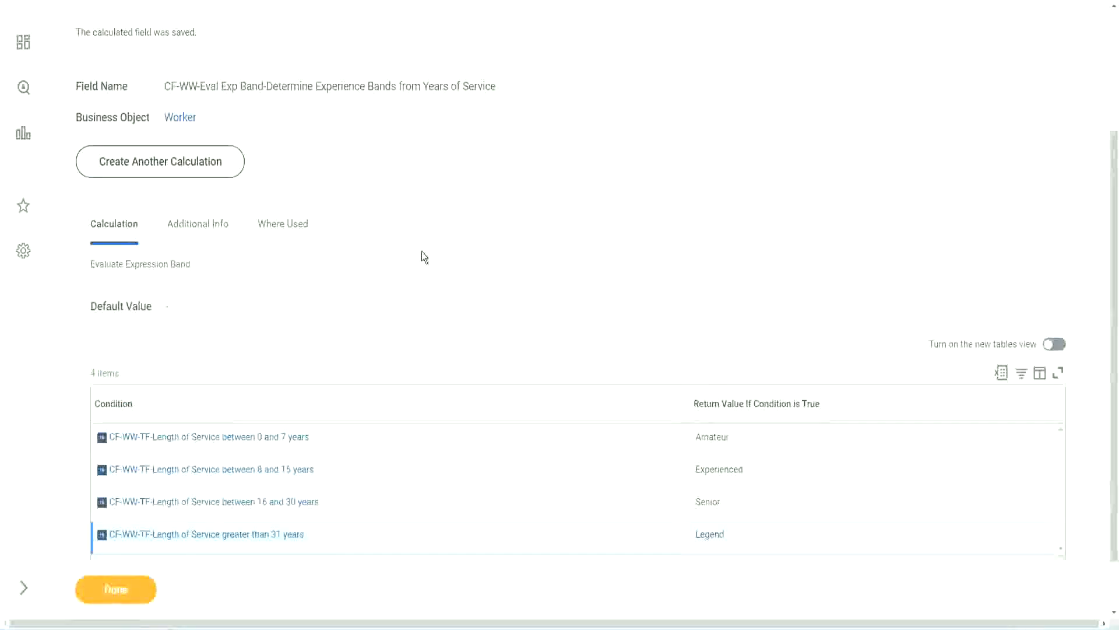
scroll(421, 251, up, 3)
scroll(421, 251, down, 4)
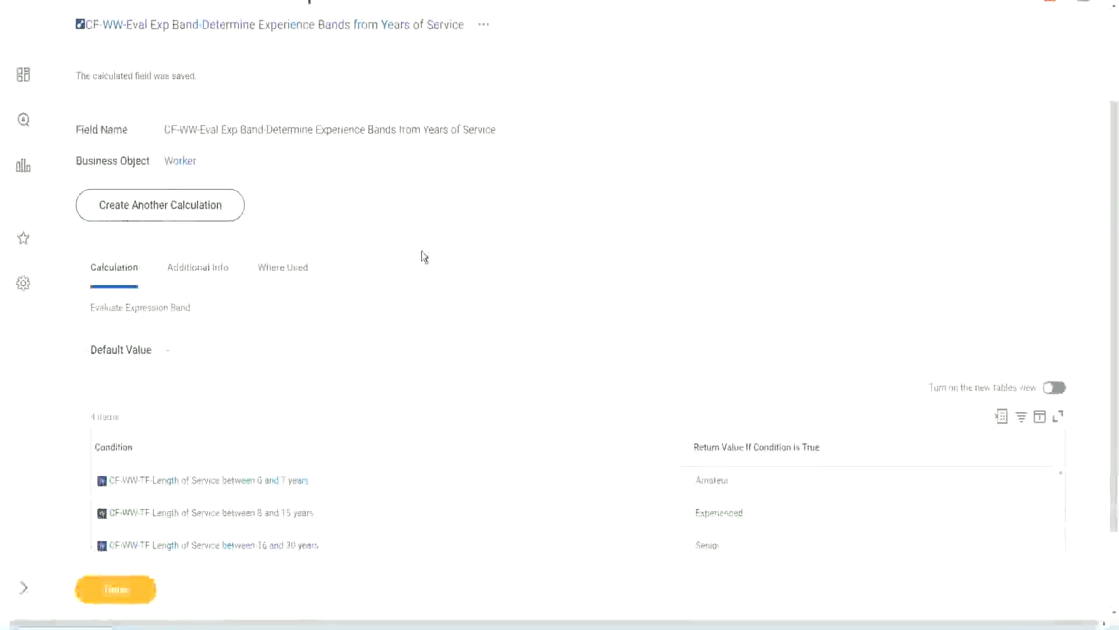
click(129, 587)
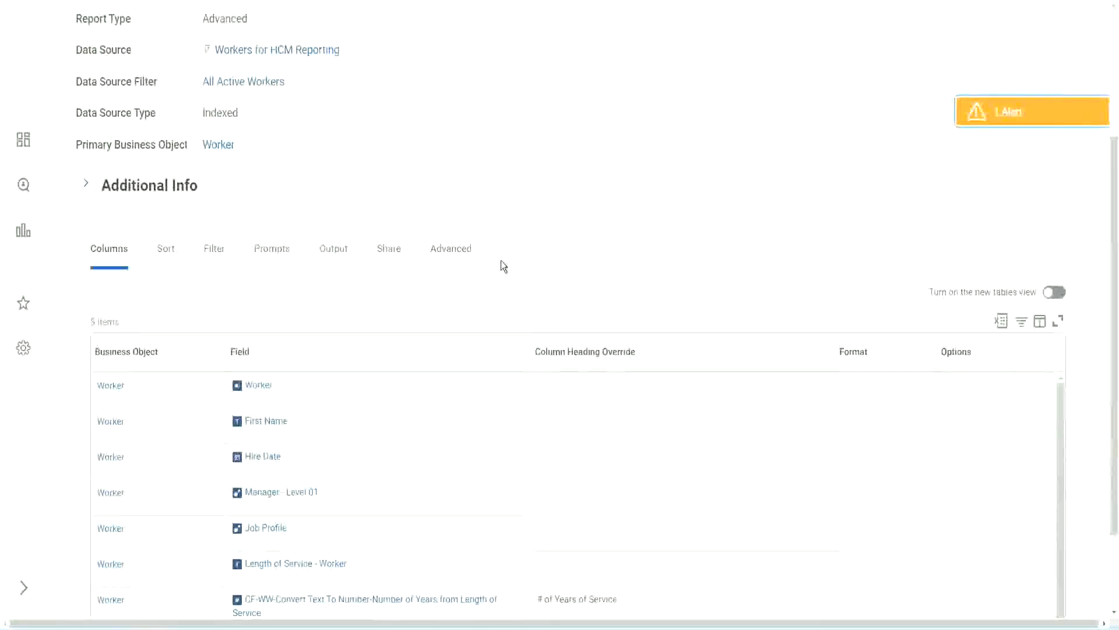
- Open the WW Employee Details custom report for editing
click(387, 126)
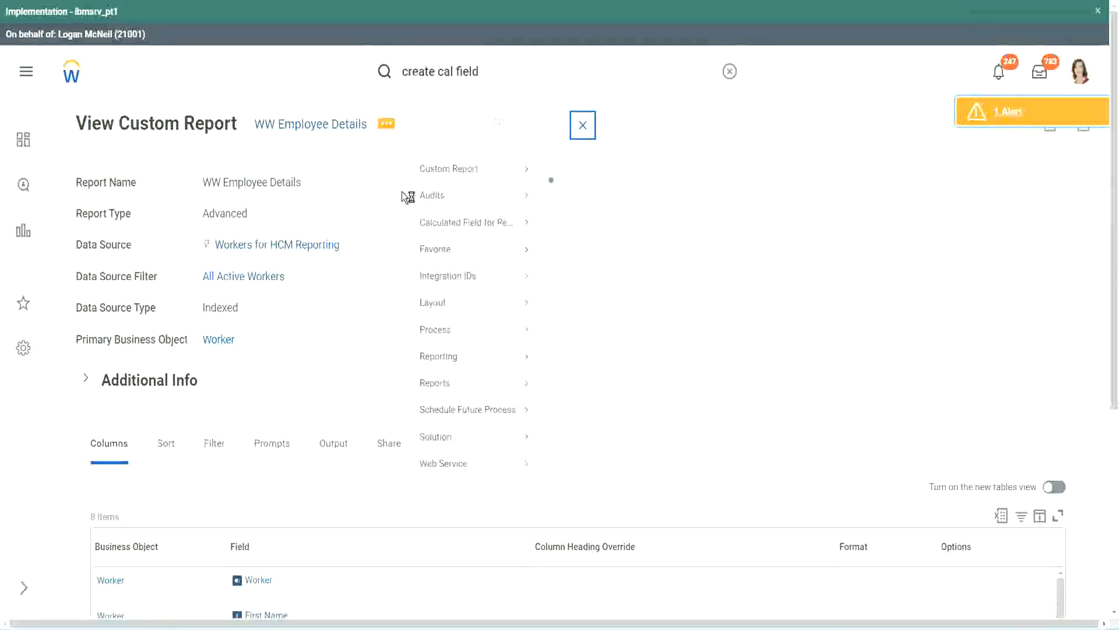
mouse_move(450, 188)
click(567, 189)
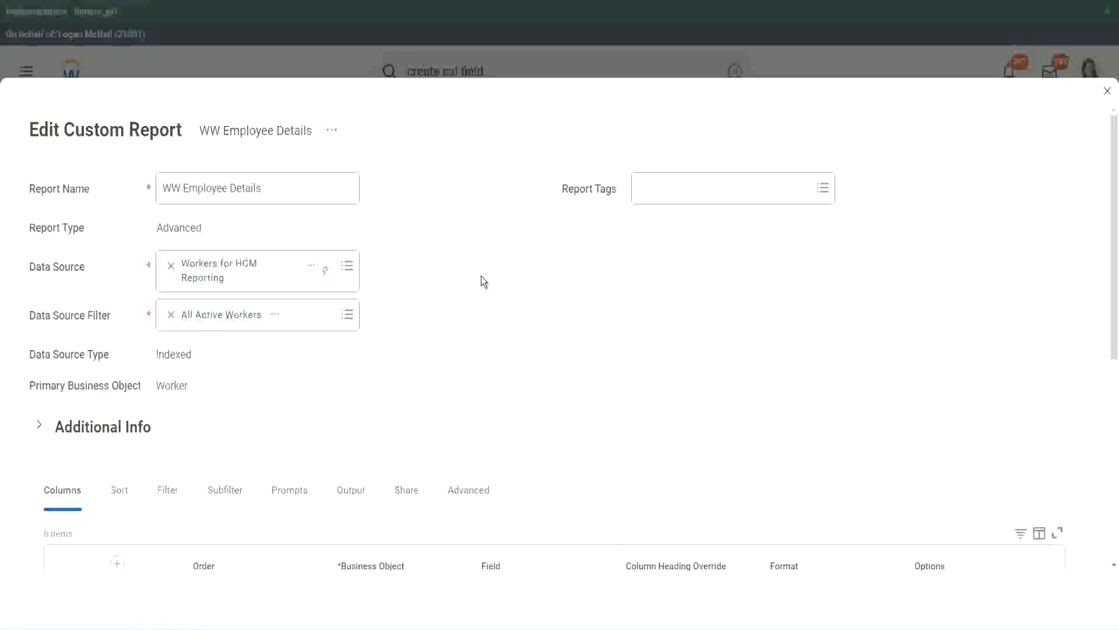
- Add a new Worker column row below the Experience Bands column in the report
scroll(481, 275, down, 8)
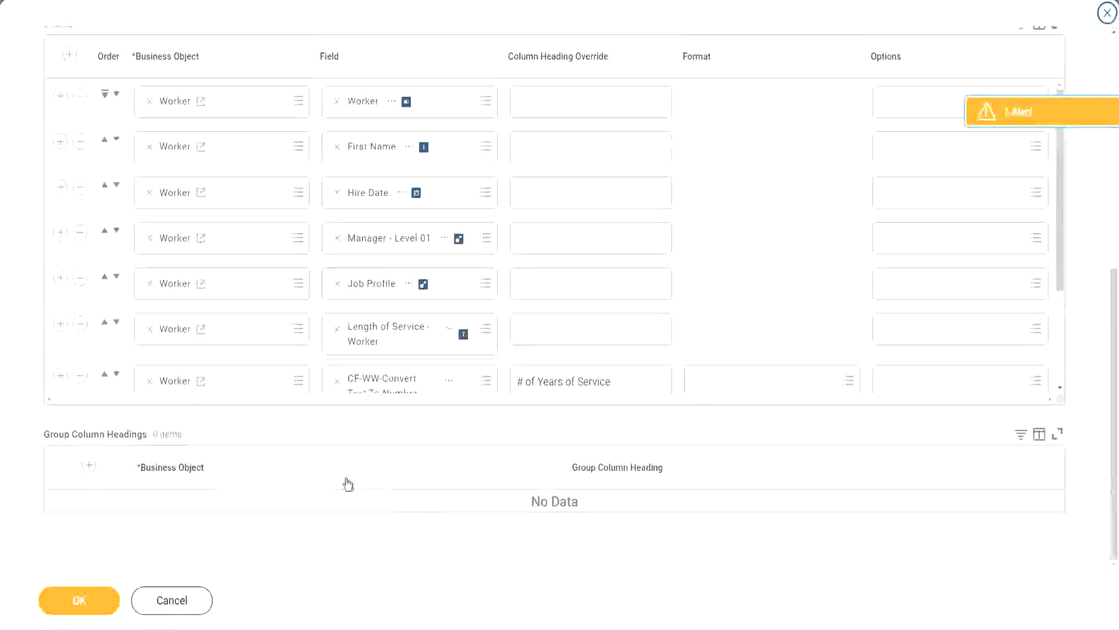
scroll(205, 321, down, 3)
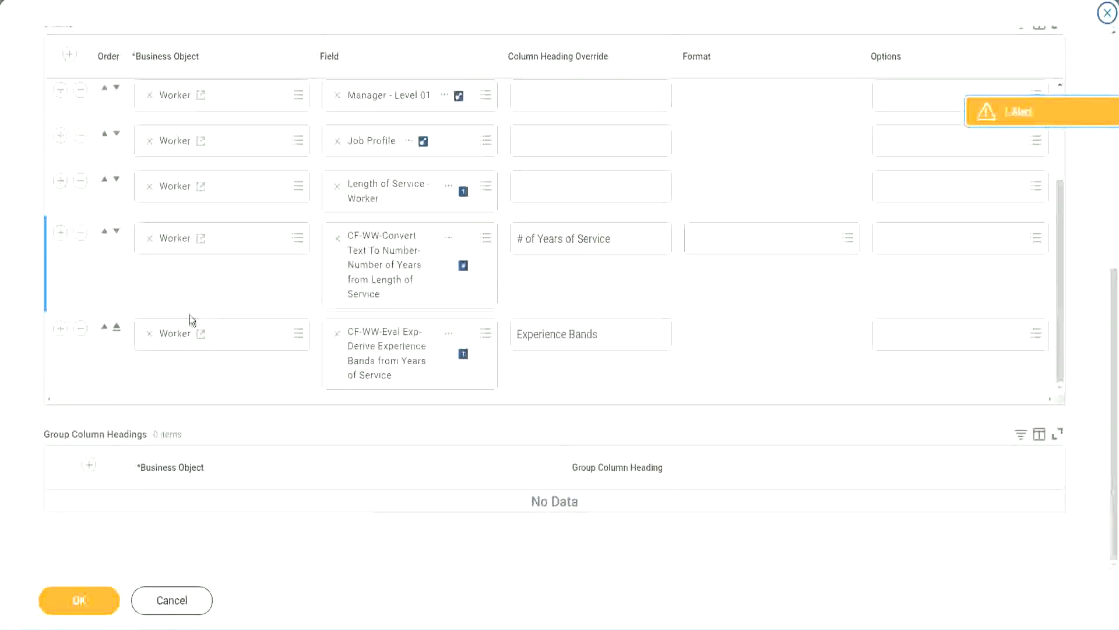
click(60, 328)
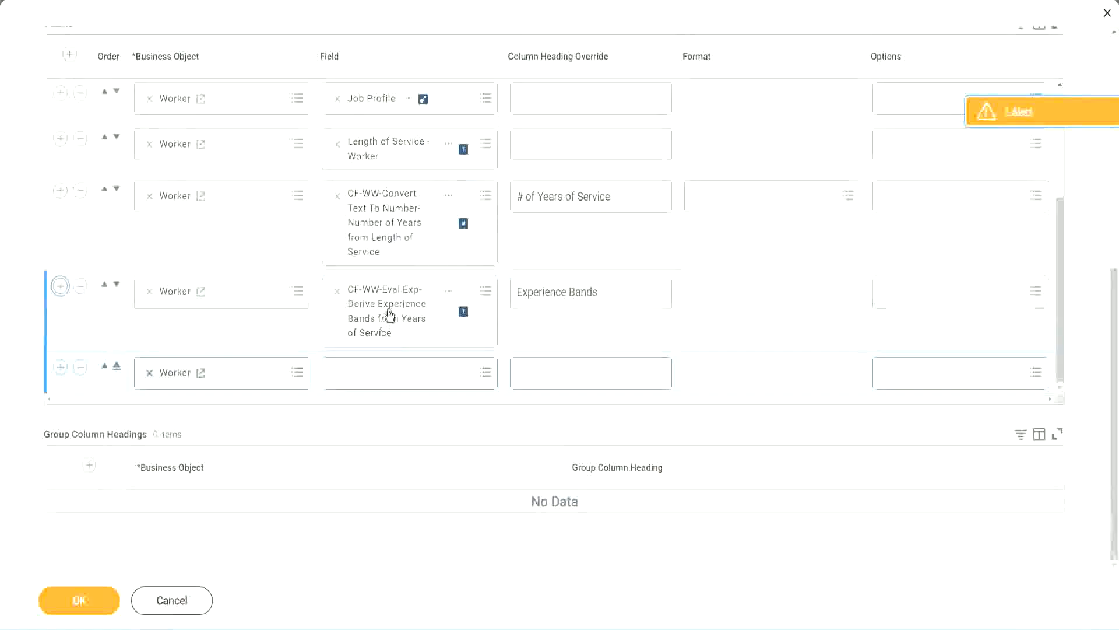
- Copy the name CF-WW-Eval Exp-Derive Experience Bands from Years of Service into the new row's field search
right_click(388, 317)
click(421, 374)
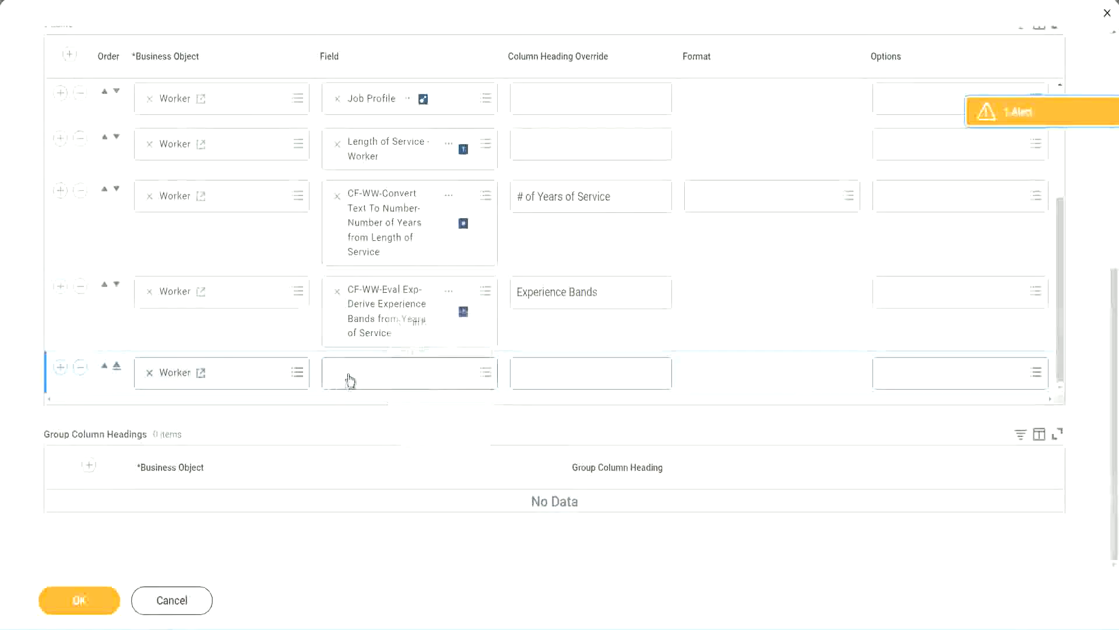
click(413, 380)
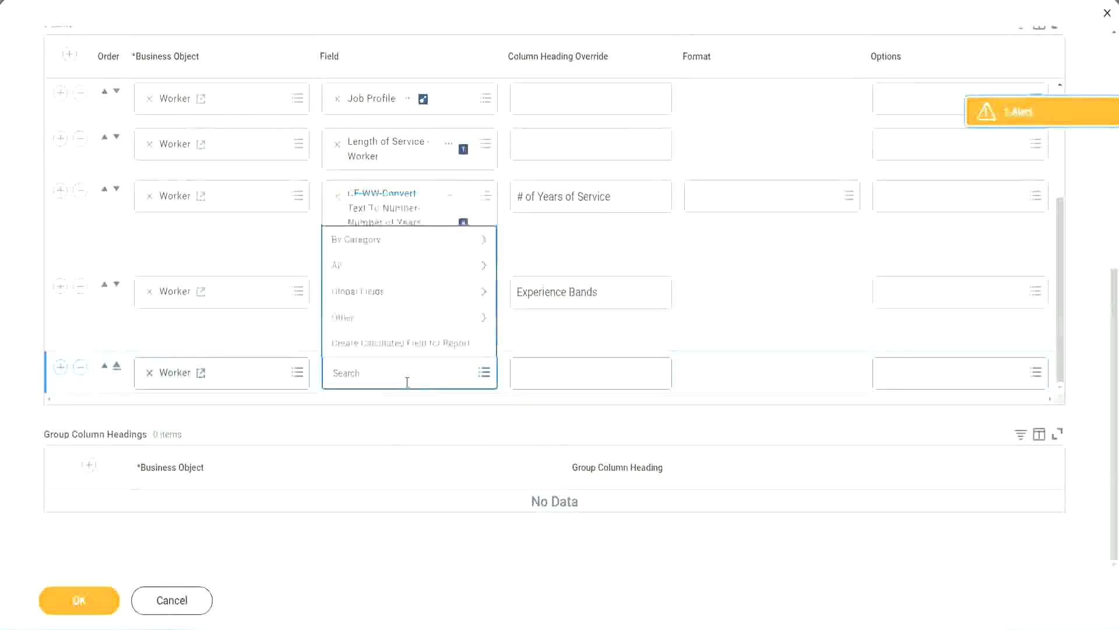
key(ctrl+v)
- Search the new row's field for CF-WW-Eval Exp Band and select CF-WW-Eval Exp Band-Determine Experience Bands from Years of Service
drag(409, 370, 283, 370)
click(397, 374)
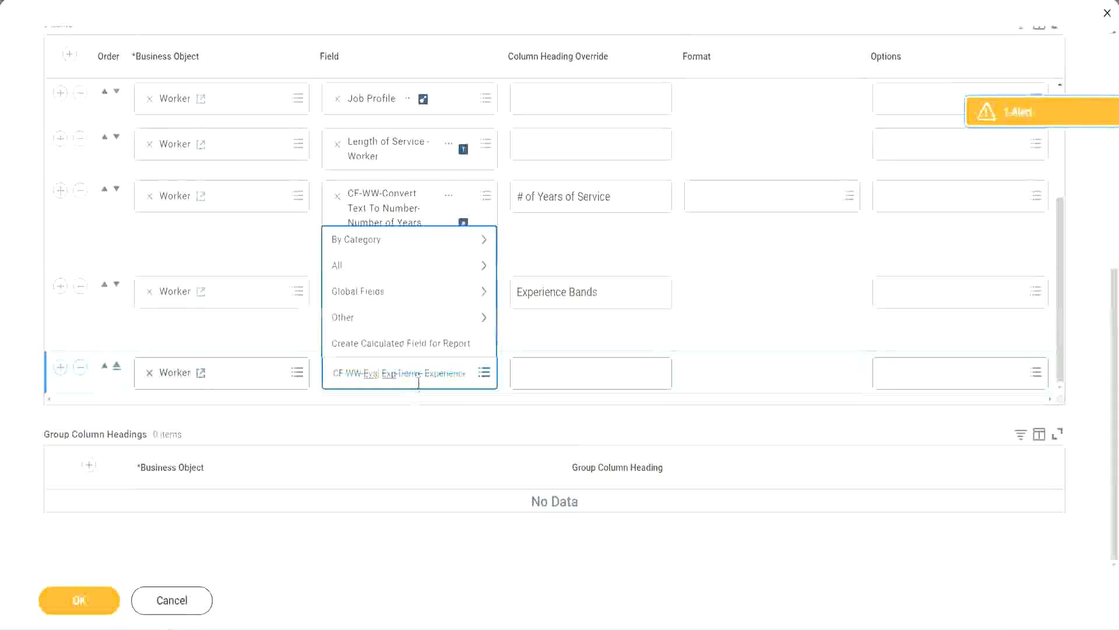
text(Bands)
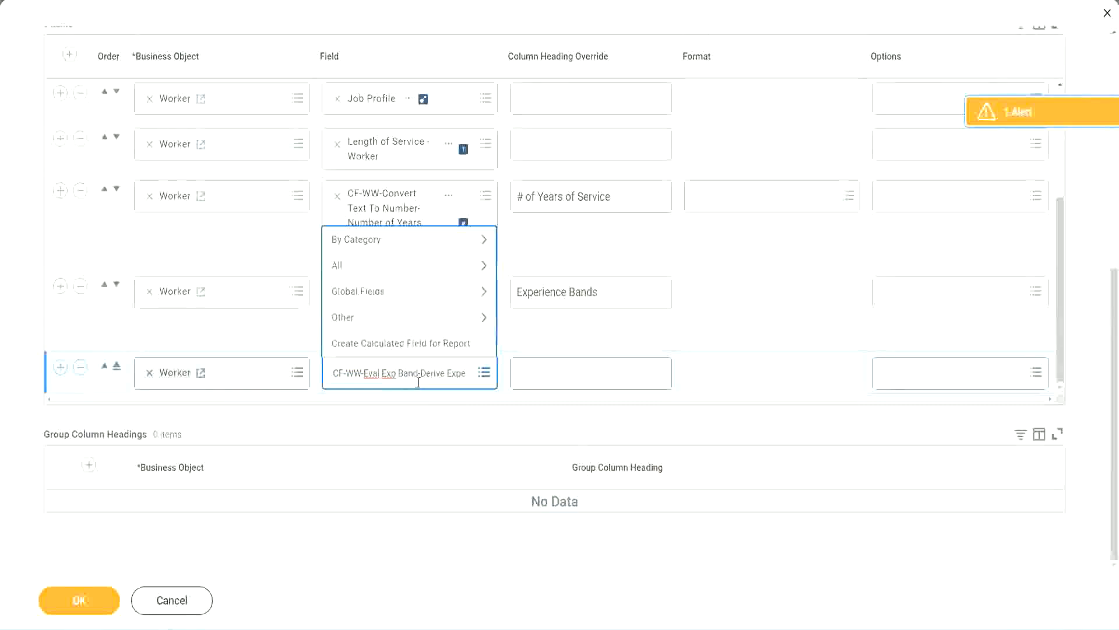
key(BackSpace)
key(Delete)
key(Delete)
key(Delete)
key(Delete)
key(Delete)
key(Delete)
key(Delete)
key(Delete)
key(Delete)
key(Delete)
key(Delete)
key(Delete)
key(Delete)
key(Delete)
key(Delete)
key(Delete)
key(Delete)
key(Delete)
key(Delete)
key(Delete)
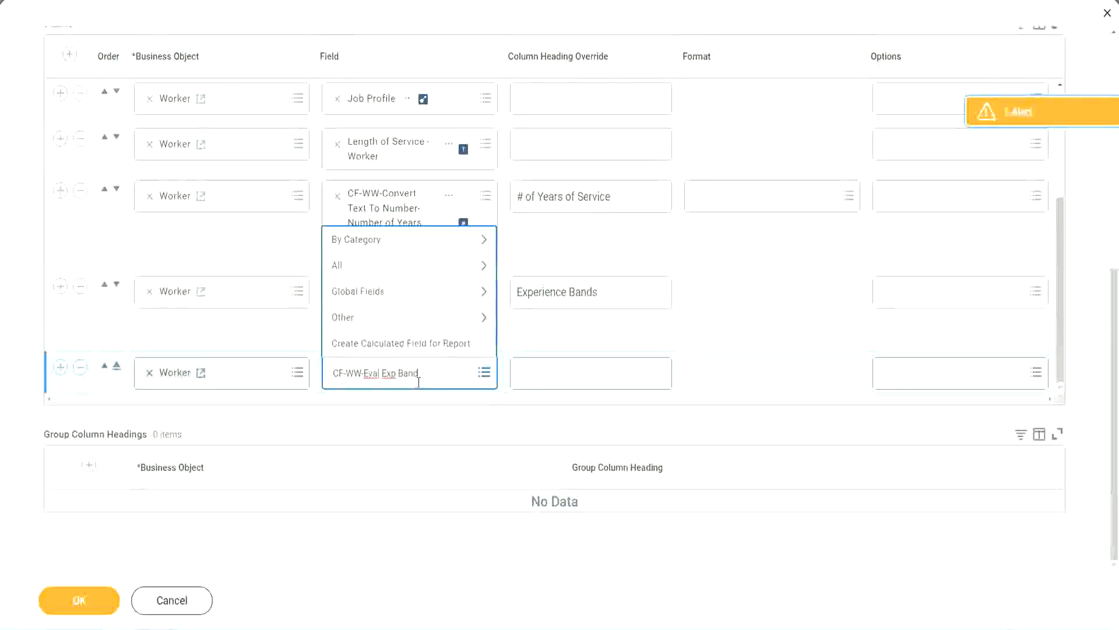
key(Return)
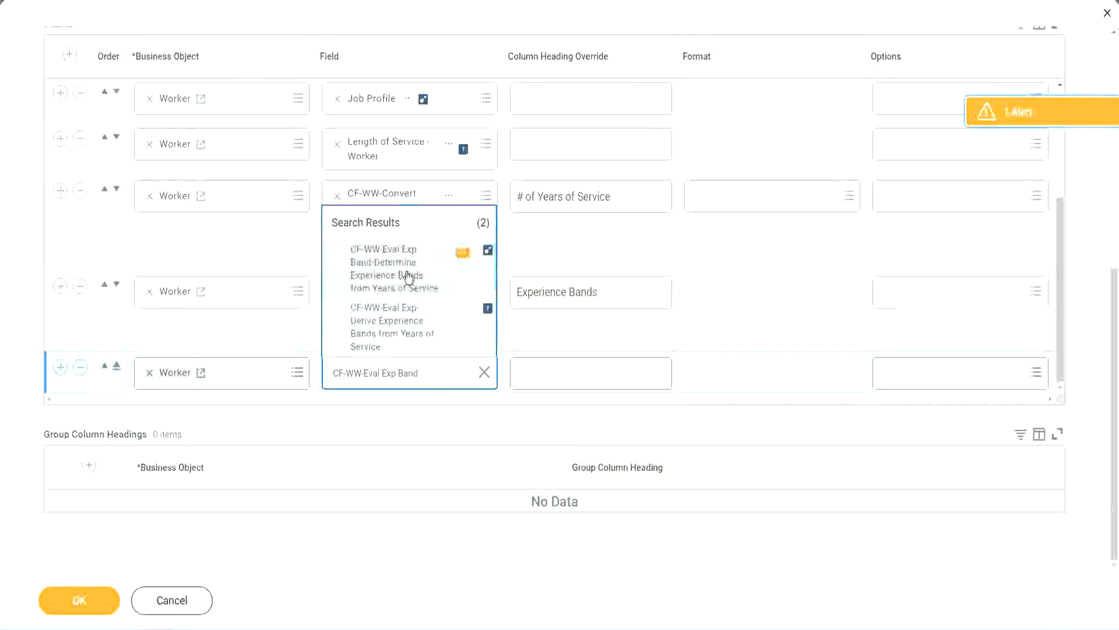
click(409, 277)
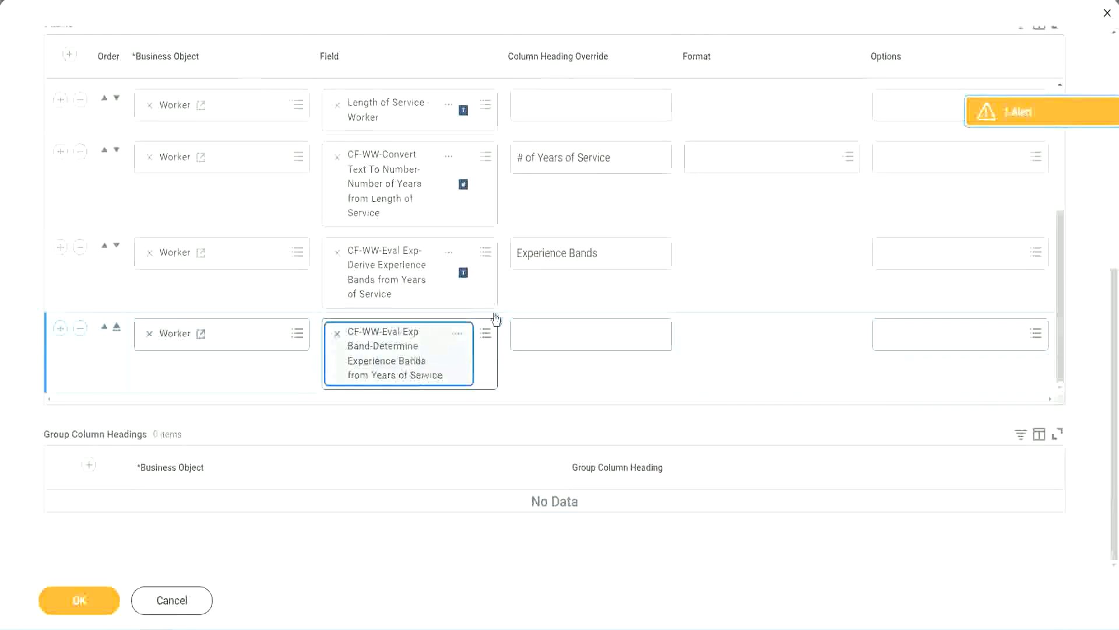
- Set the new row's column heading override to Experience Bands (Eval Exp Bands), reusing the heading text from the row above
triple_click(616, 254)
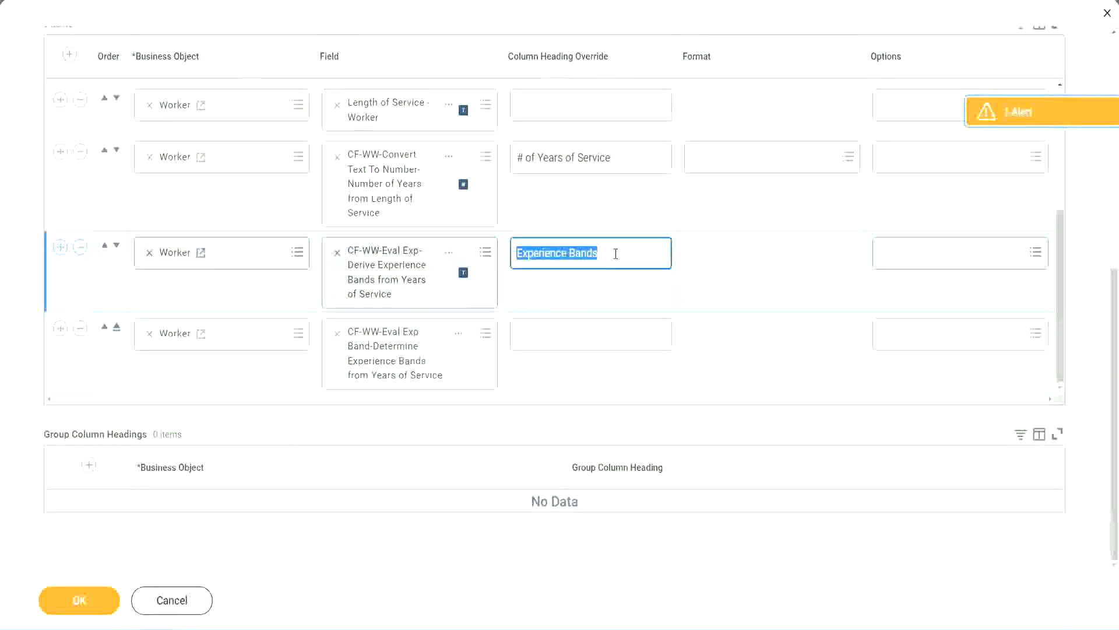
click(544, 332)
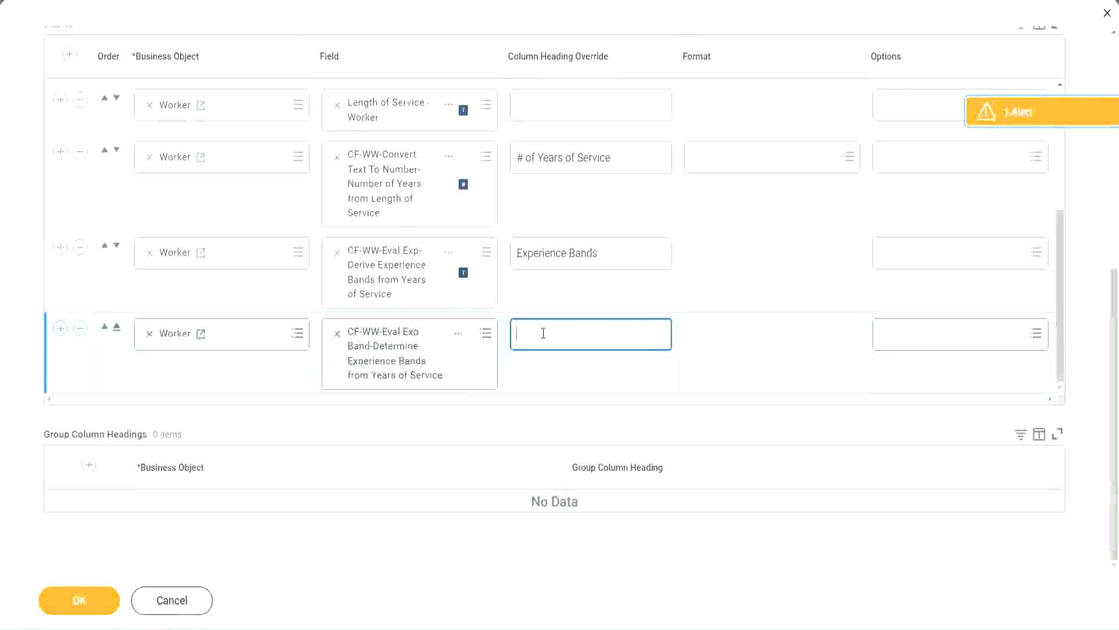
key(ctrl+v)
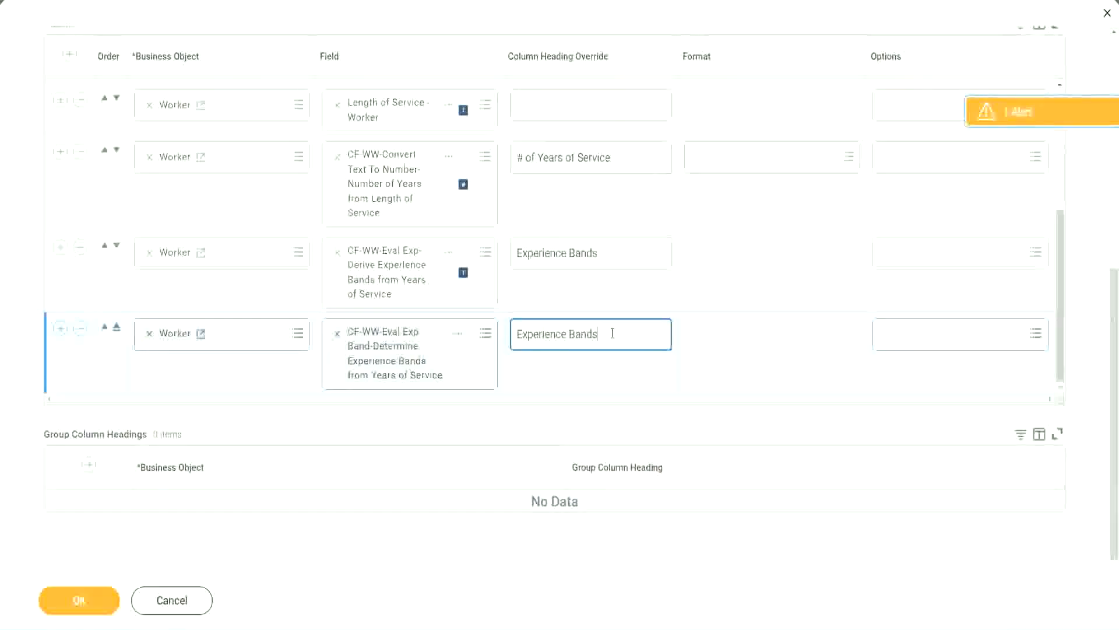
text(()
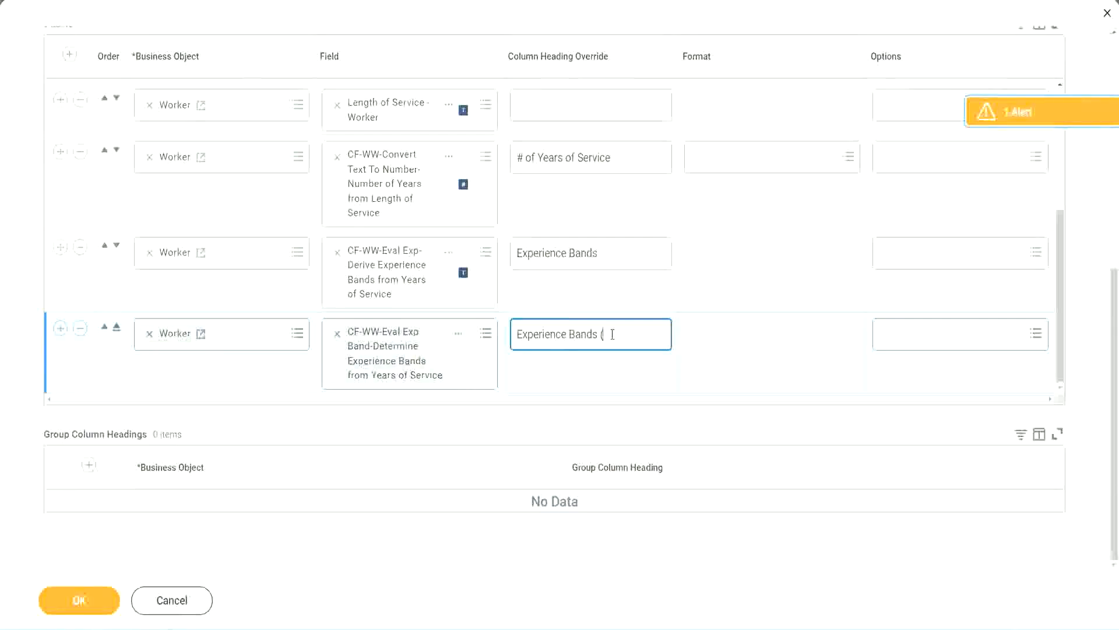
text(Eval Exp Bands))
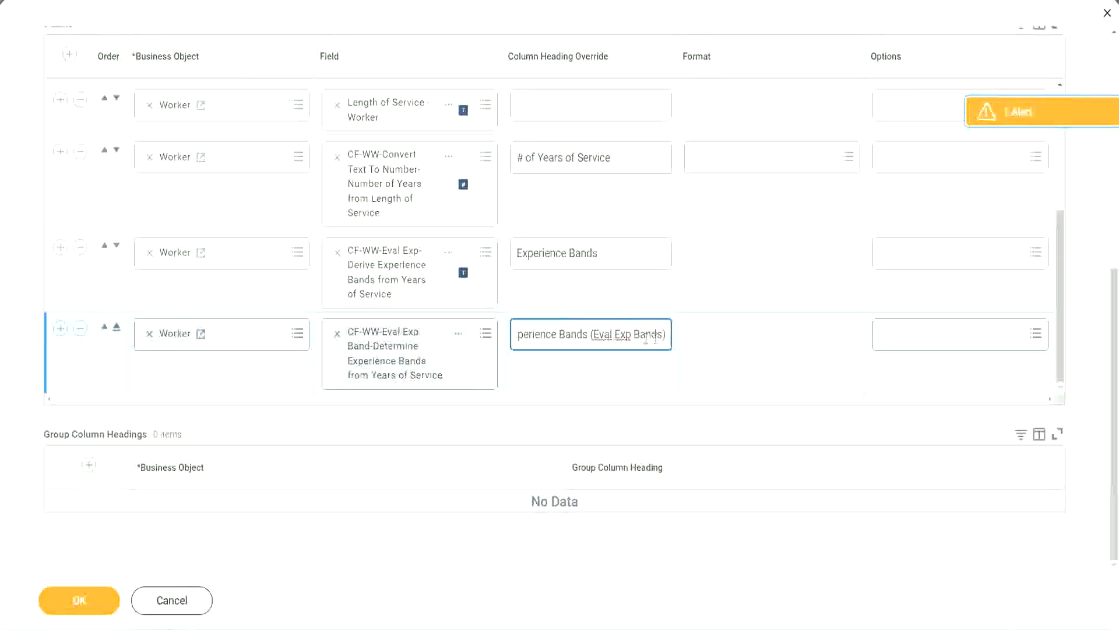
double_click(624, 334)
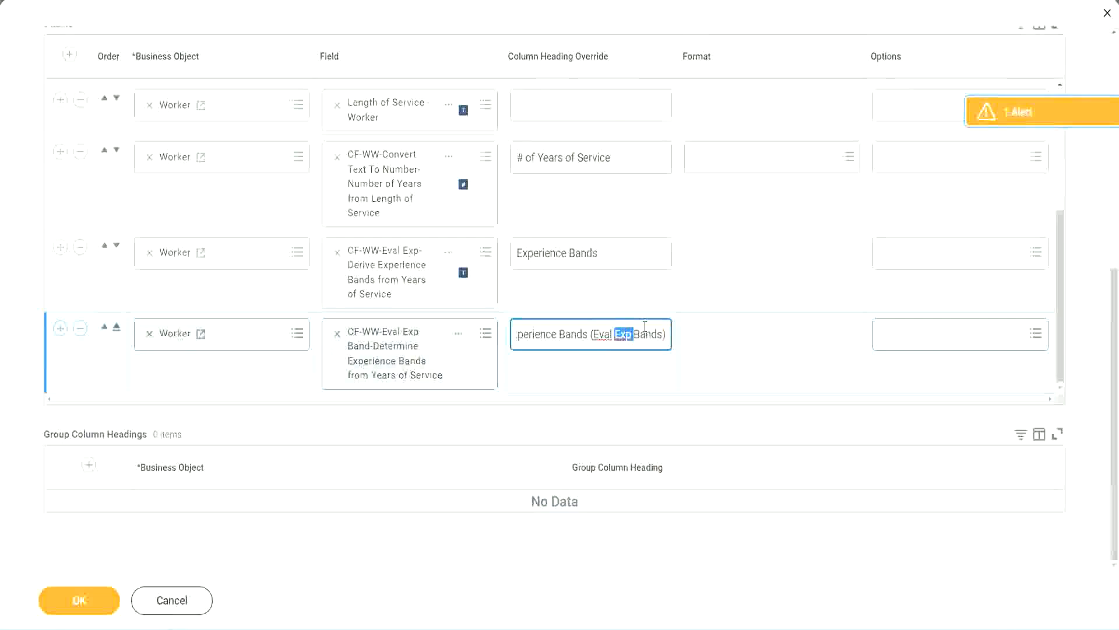
click(645, 330)
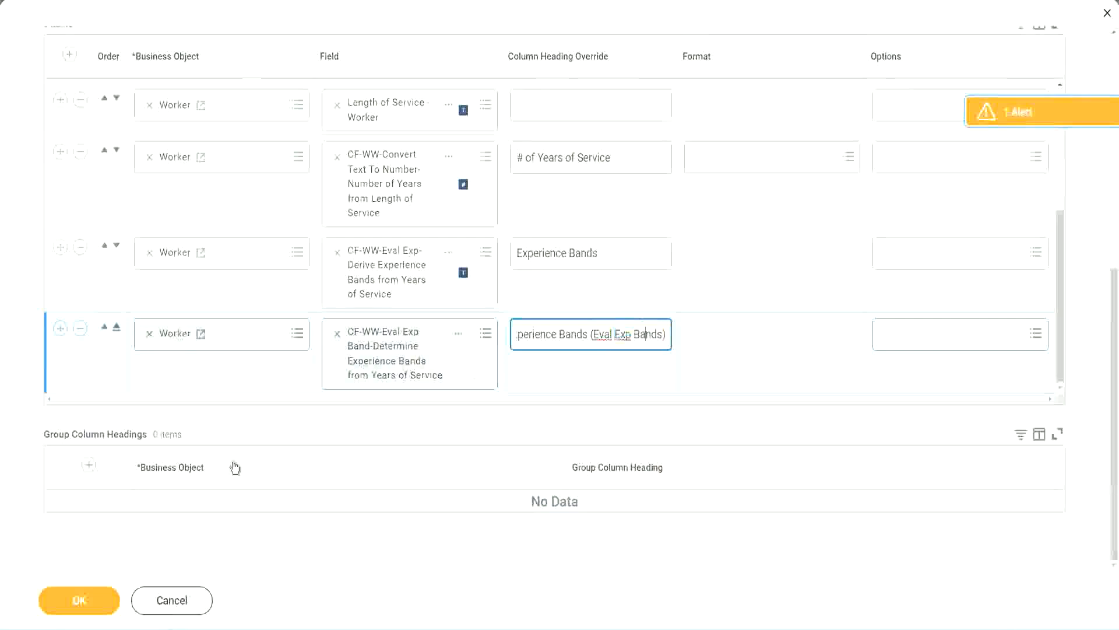
- Save the edited WW Employee Details report definition and run the report
click(84, 602)
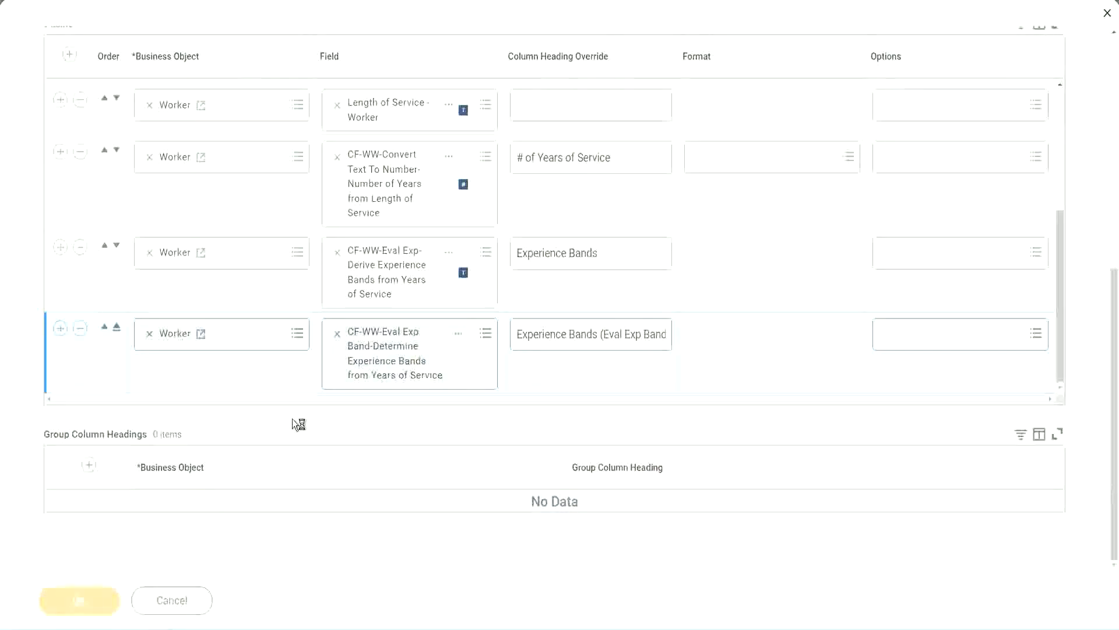
click(130, 592)
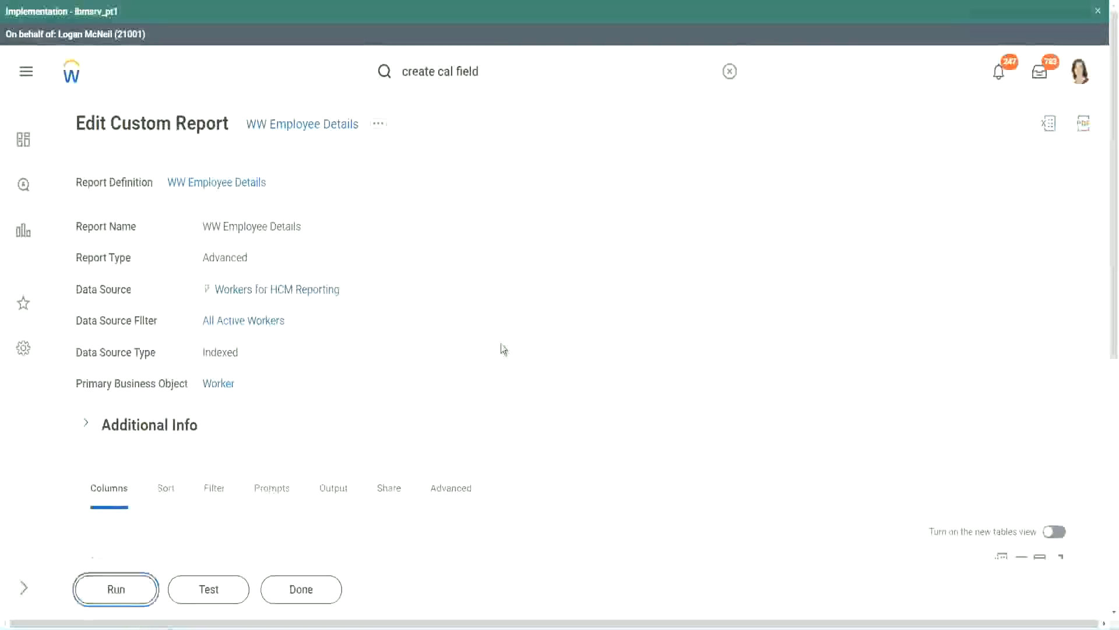